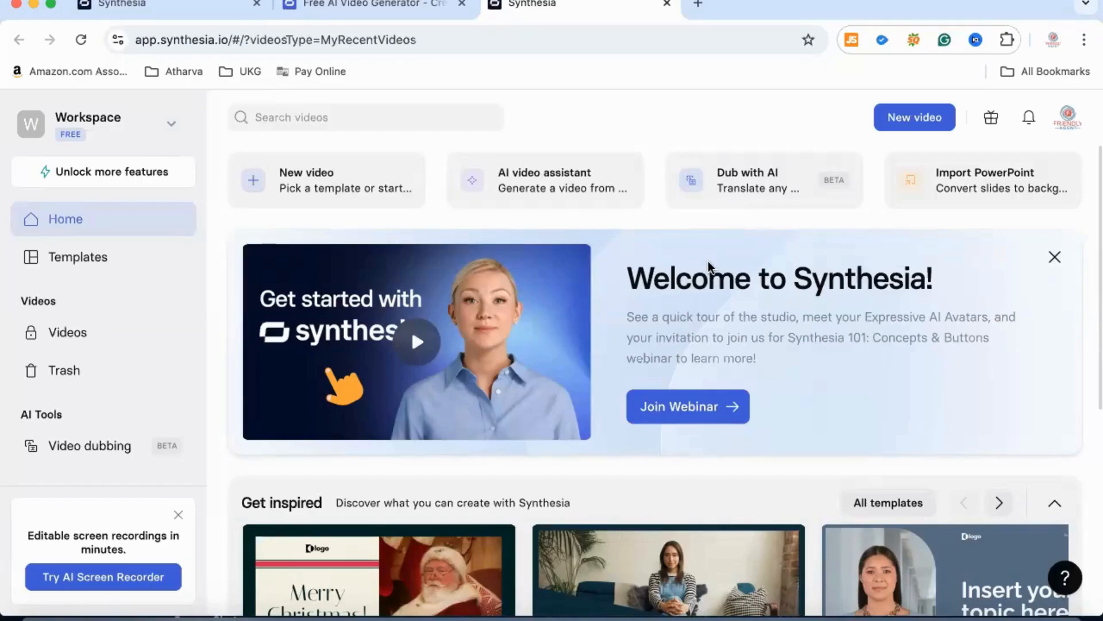
- Create a new video from the recently used Default template
scroll(710, 266, "down", 5)
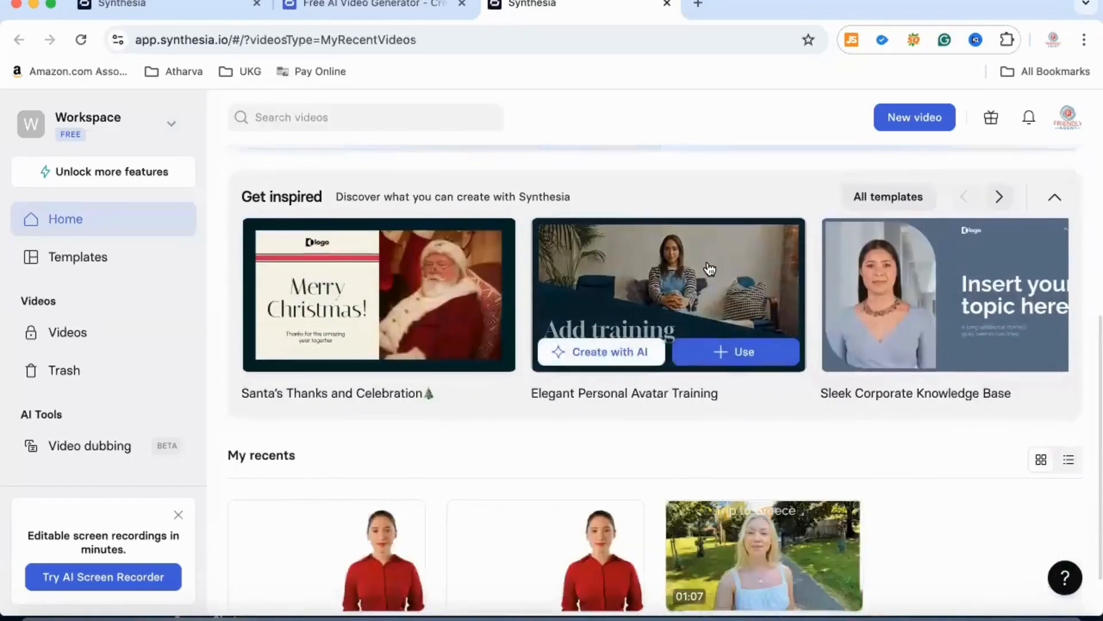
scroll(709, 267, "up", 5)
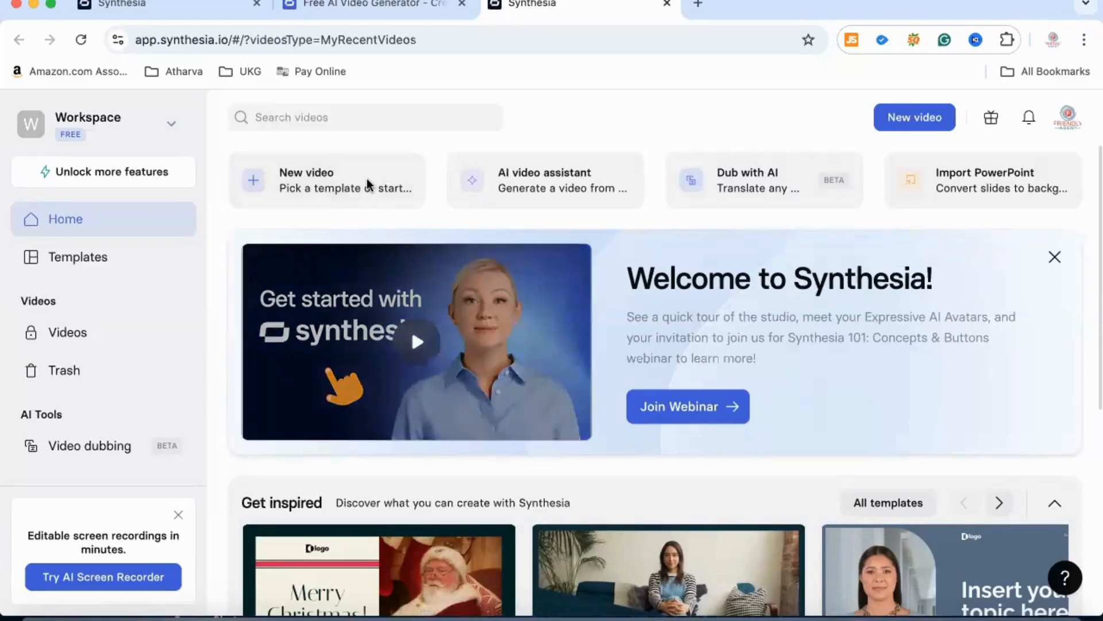
left_click(368, 185)
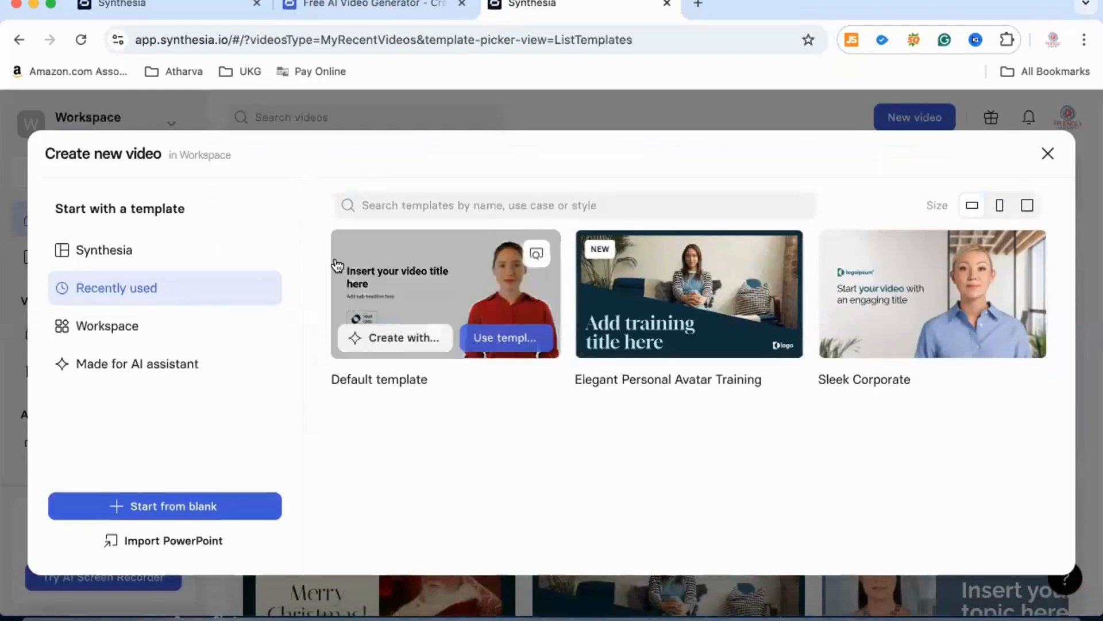
mouse_move(499, 340)
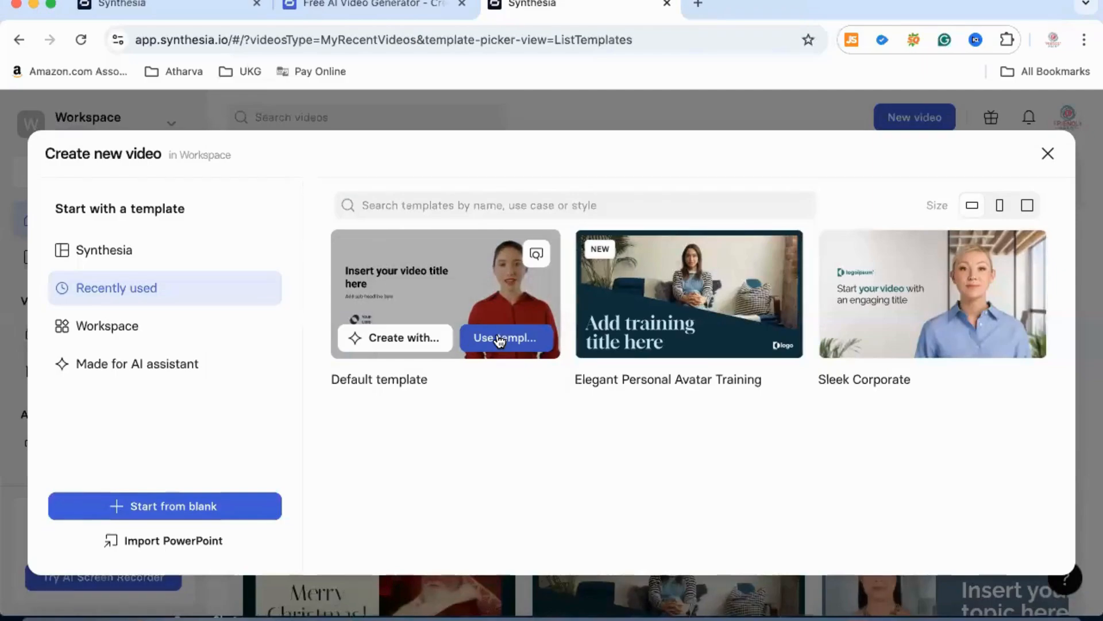
left_click(500, 339)
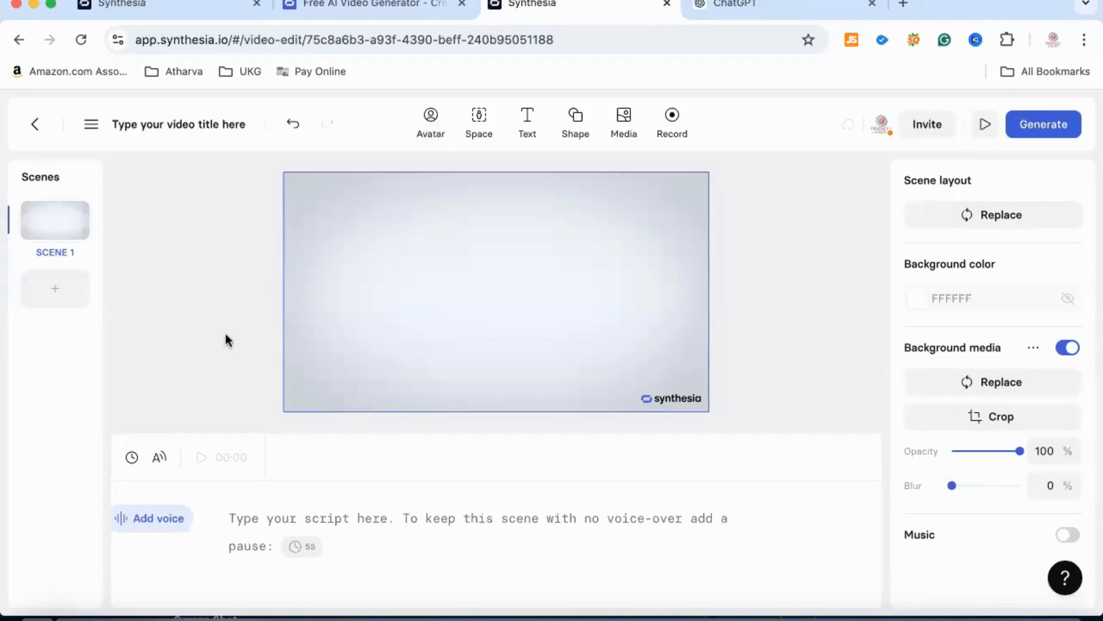
- Add the recently used Ada avatar to scene 1, try the Circle framing, and set it back to Full body
left_click(432, 119)
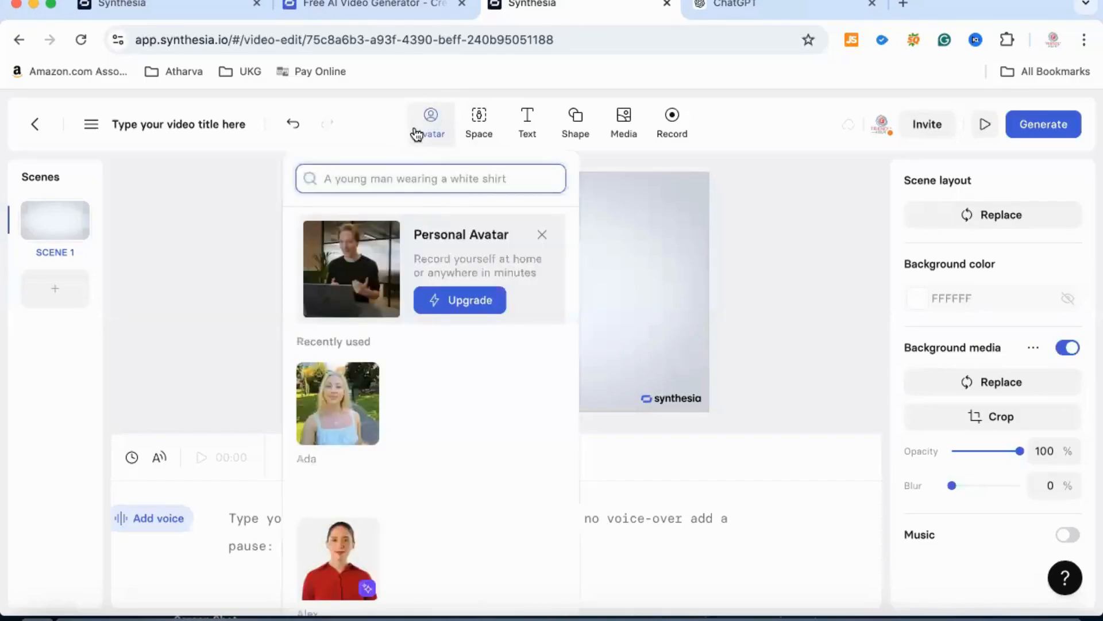
left_click(341, 403)
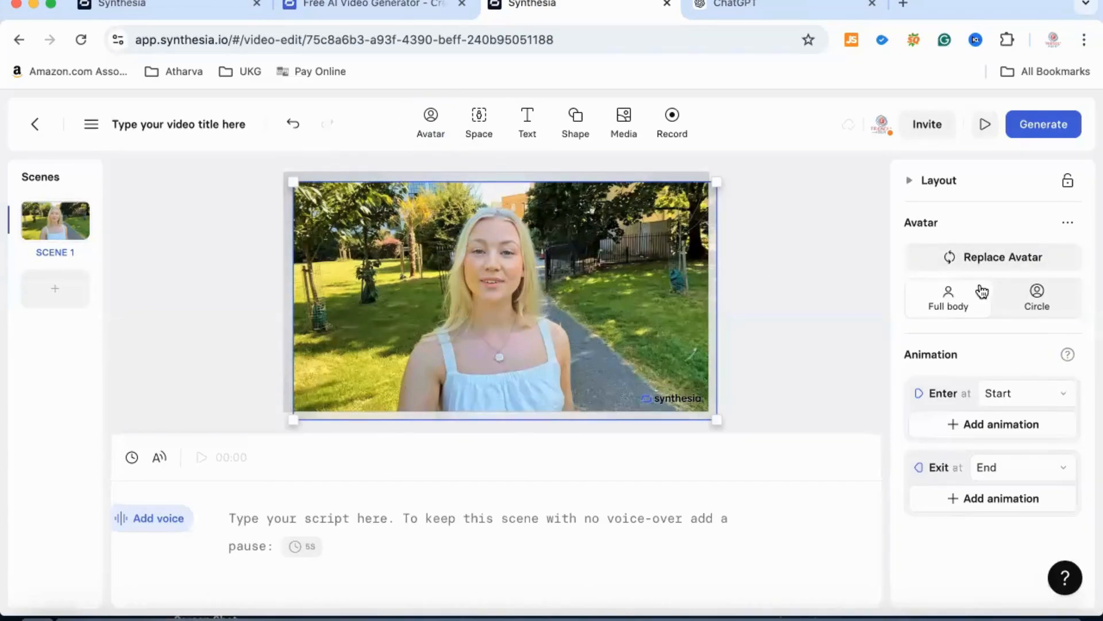
left_click(1042, 312)
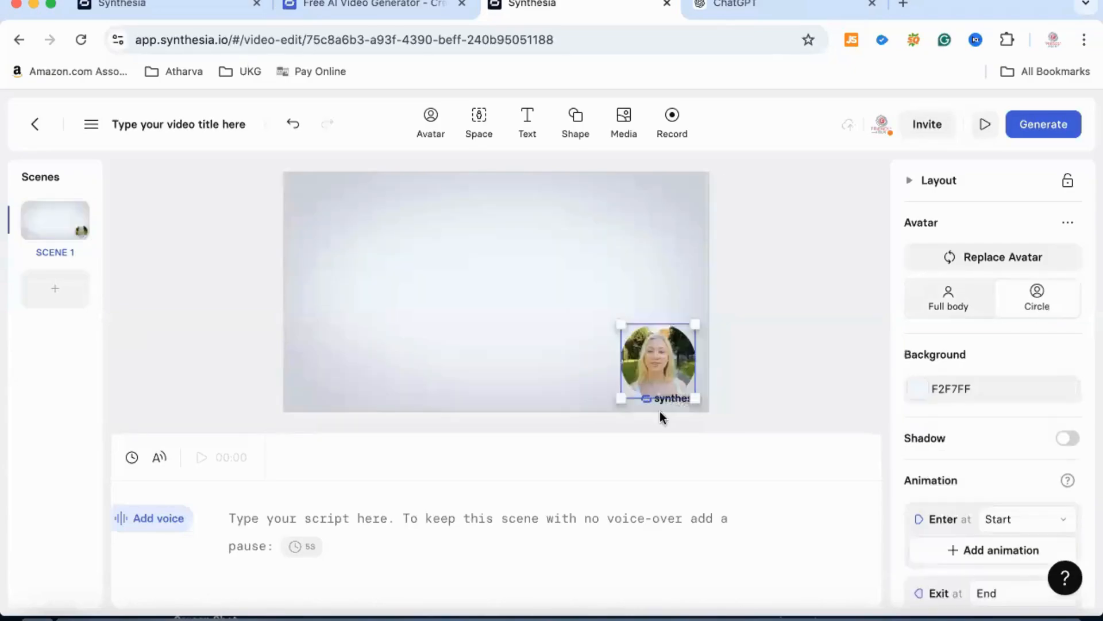
left_click(953, 306)
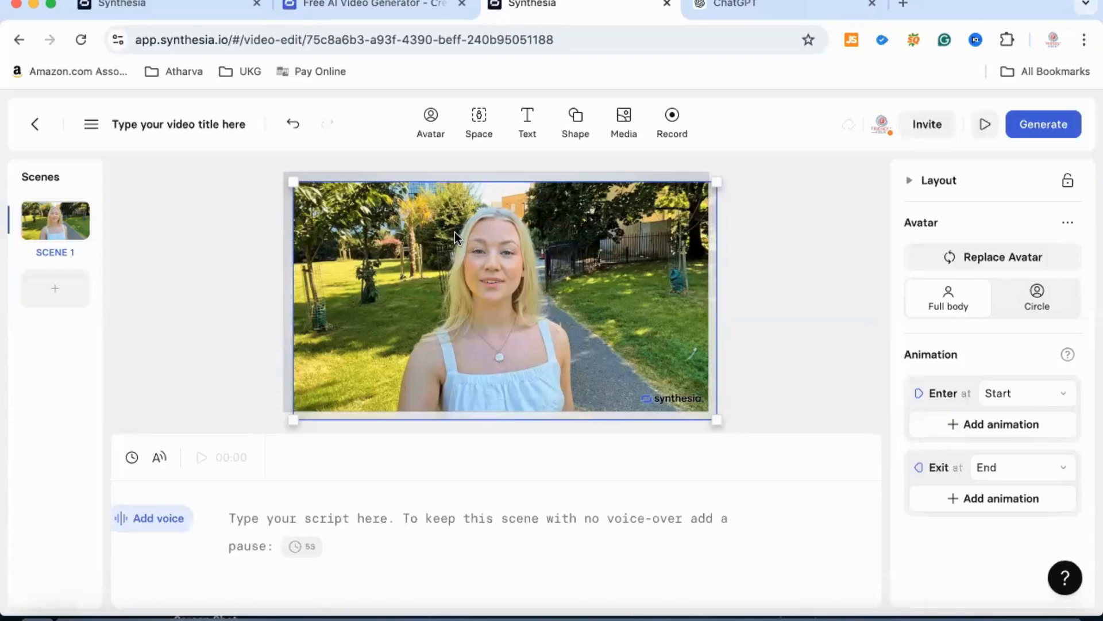
- Copy scene 1 and paste it as a second scene, allowing the site to access the clipboard
left_click(58, 221)
right_click(59, 223)
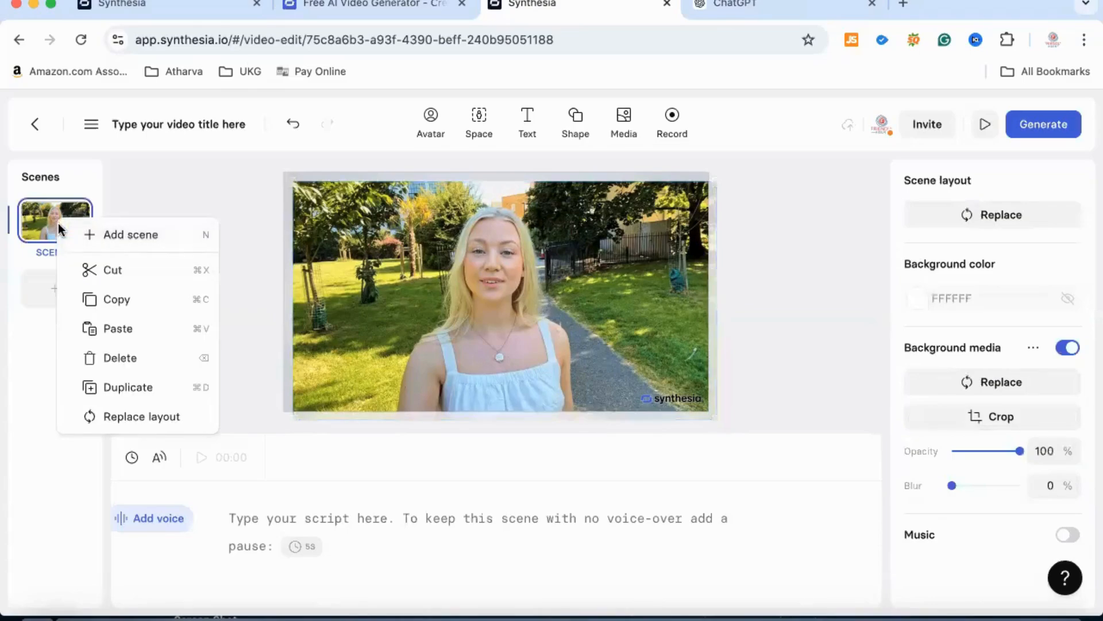
left_click(114, 300)
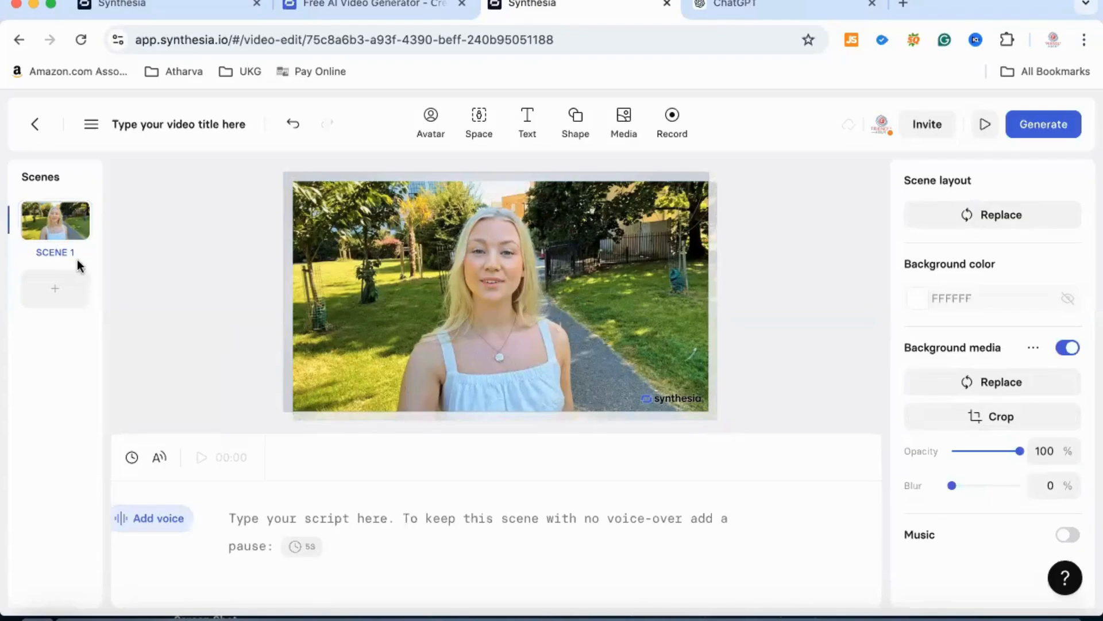
key("super+v")
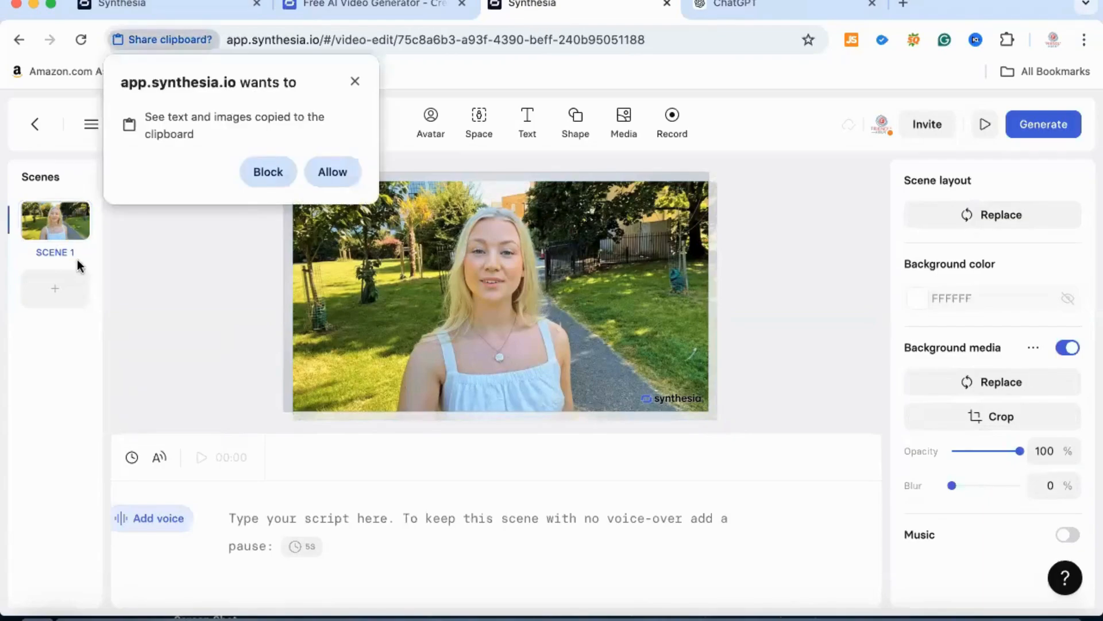
left_click(333, 172)
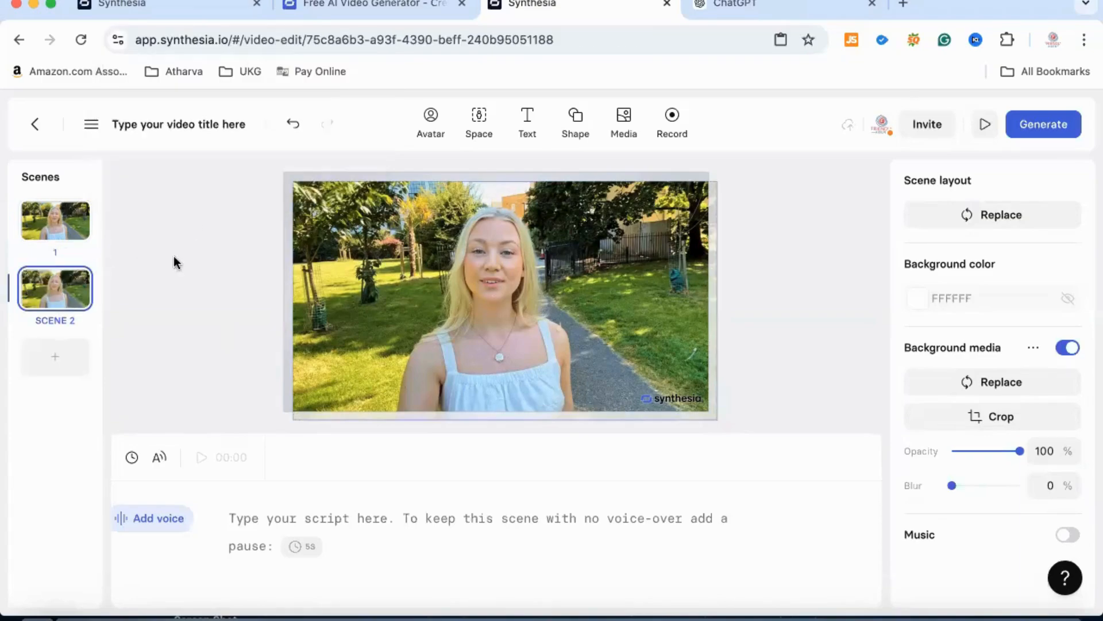
- Copy the Opening Scene voiceover paragraph from the Greece itinerary script in ChatGPT into scene 1's script in Synthesia
left_click(44, 222)
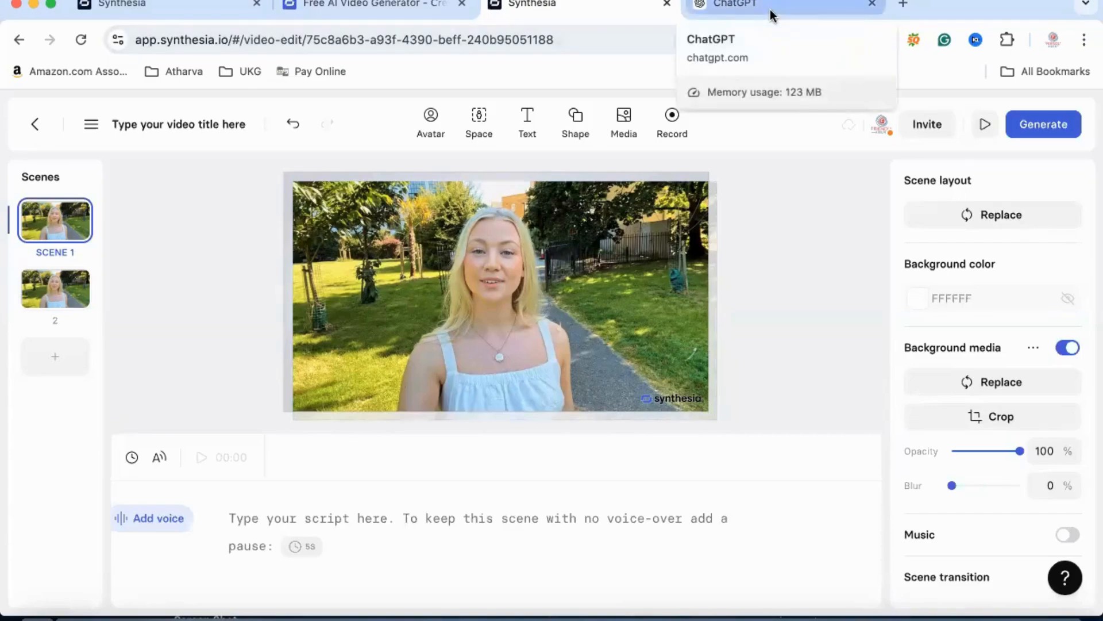
left_click(772, 13)
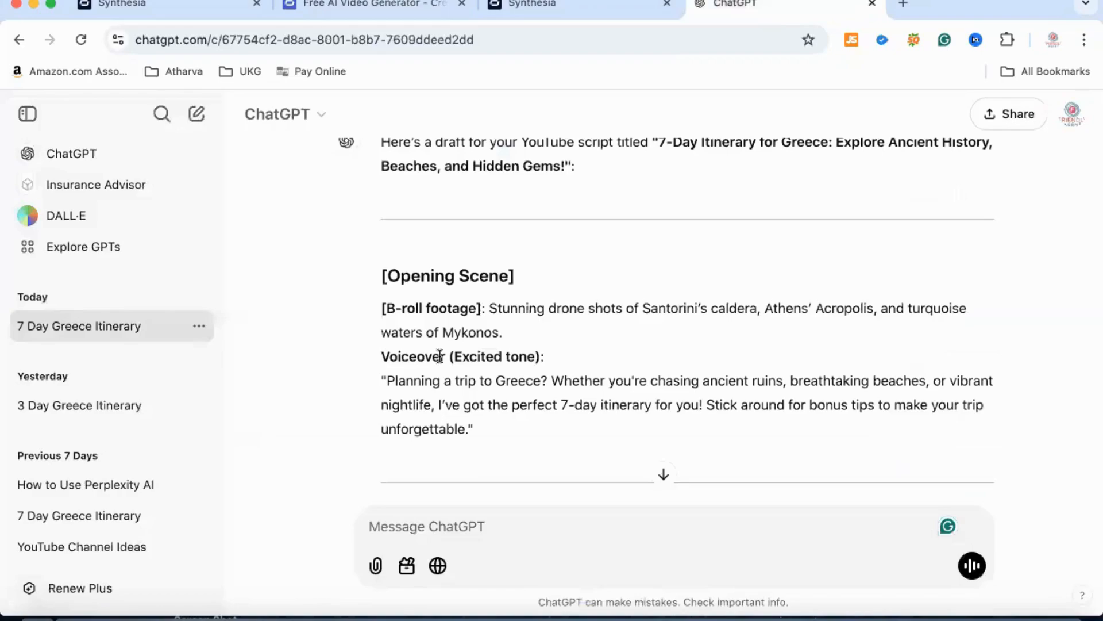
left_click_drag(389, 376, 466, 420)
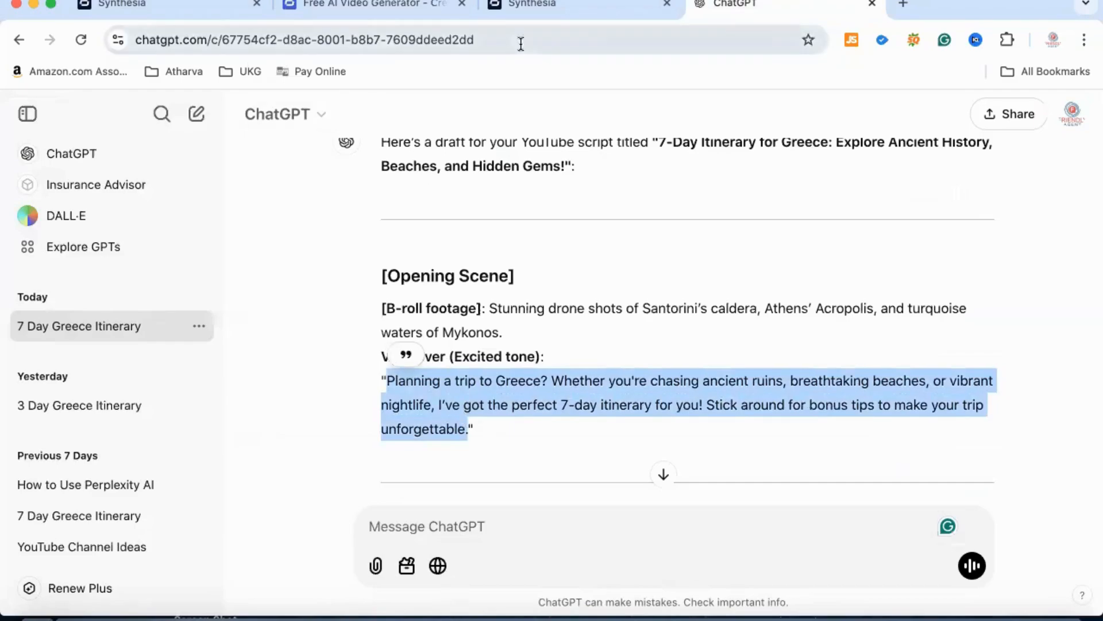
left_click(534, 4)
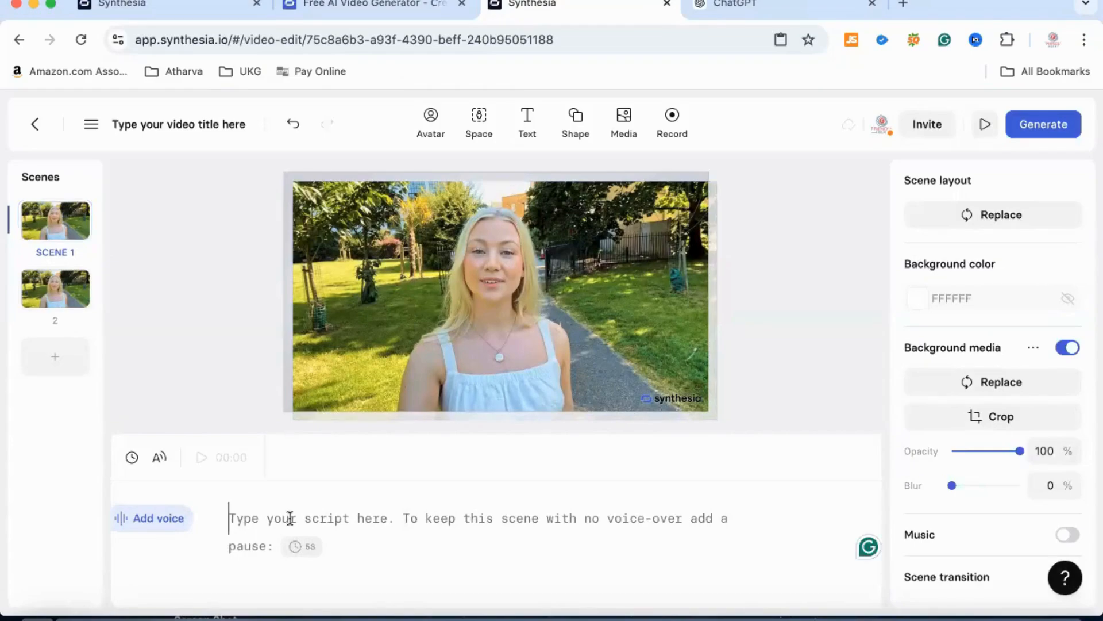
key("super+v")
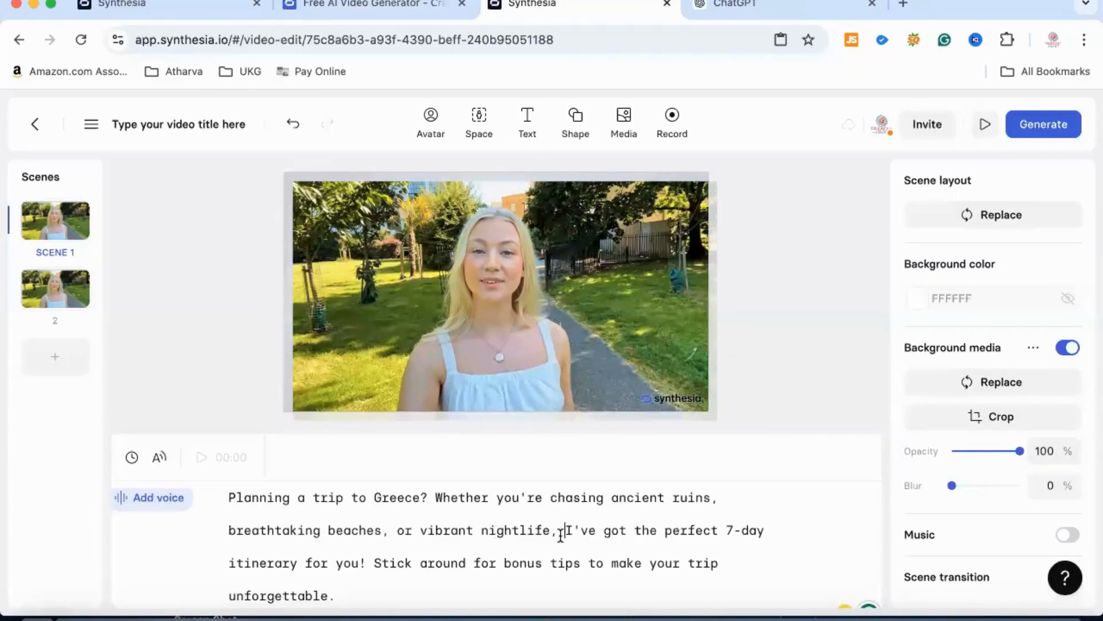
- Move the script text from "I've got the perfect 7-day itinerary" to the end out of scene 1 into scene 2's script
left_click_drag(563, 529, 605, 594)
key("super+c")
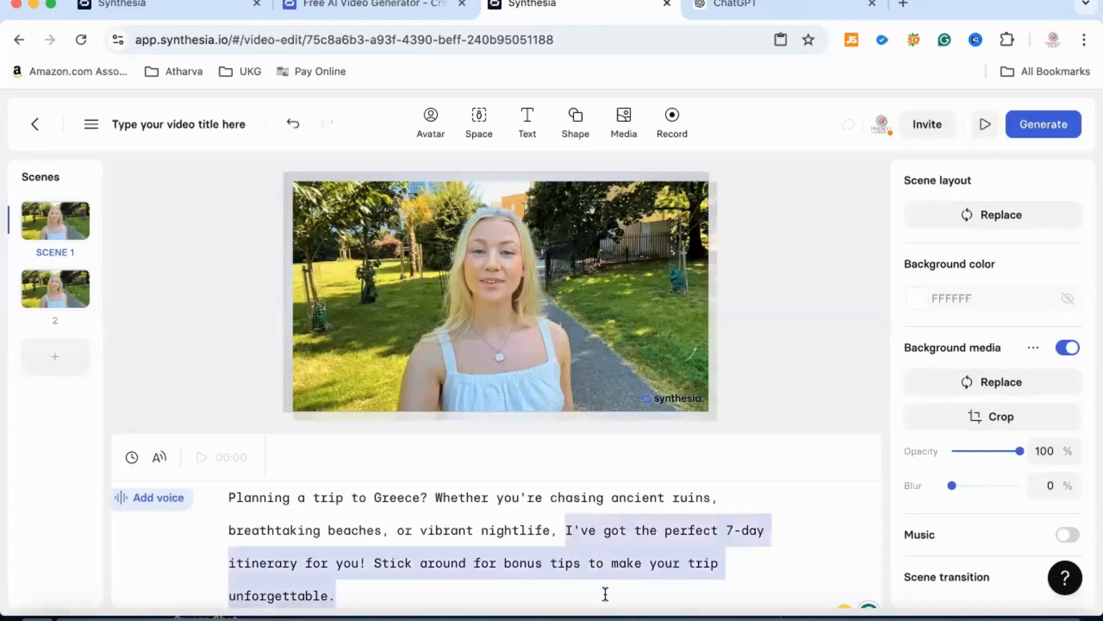
key("BackSpace")
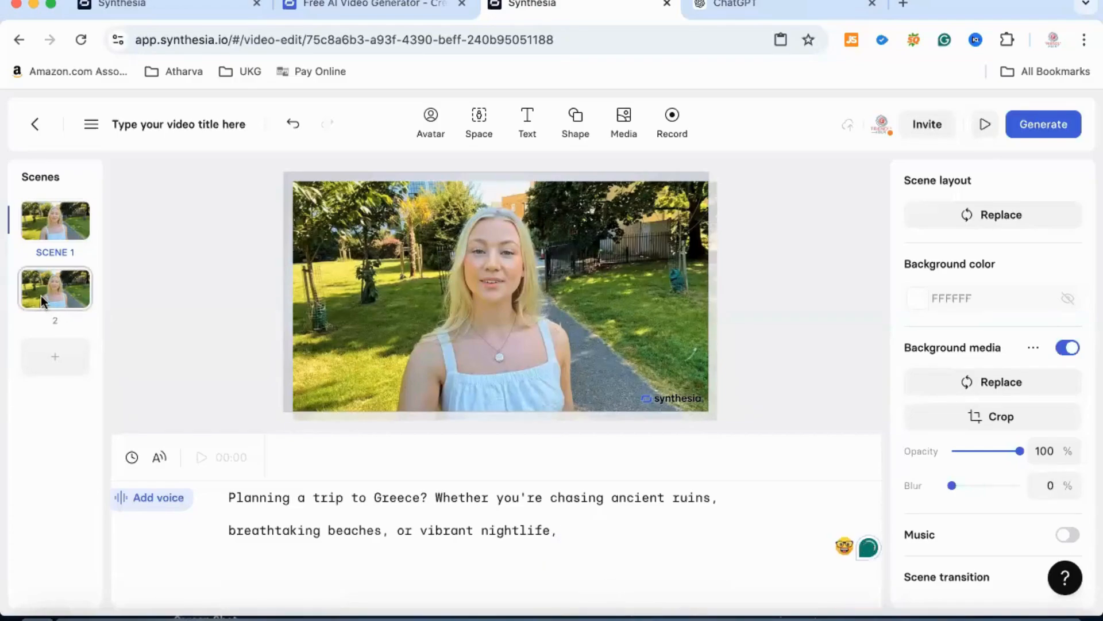
left_click(40, 296)
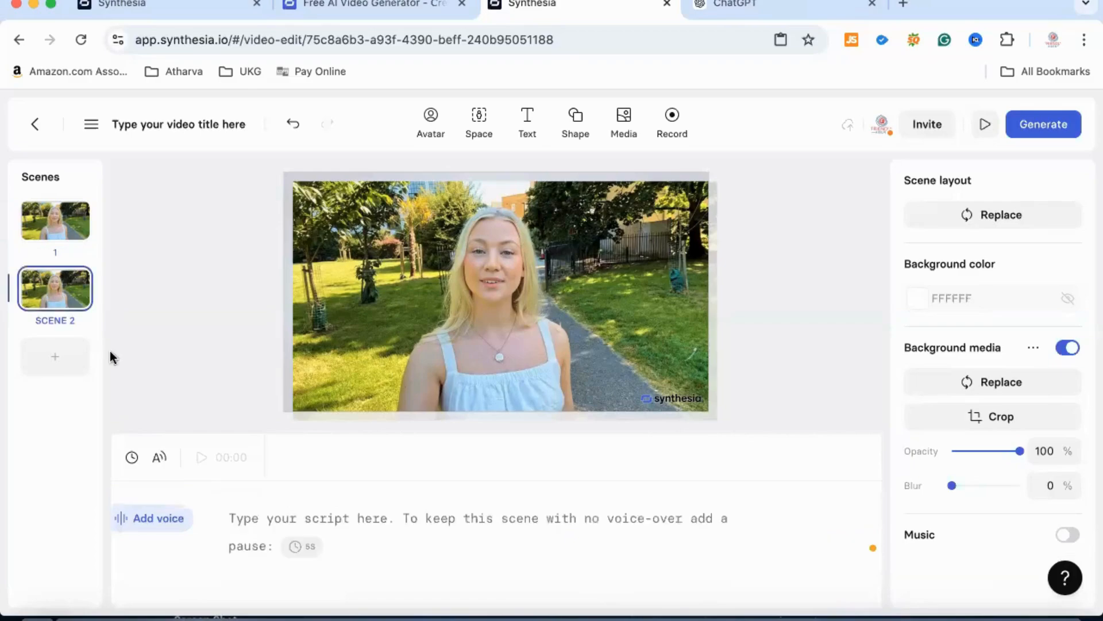
left_click(260, 524)
key("super+v")
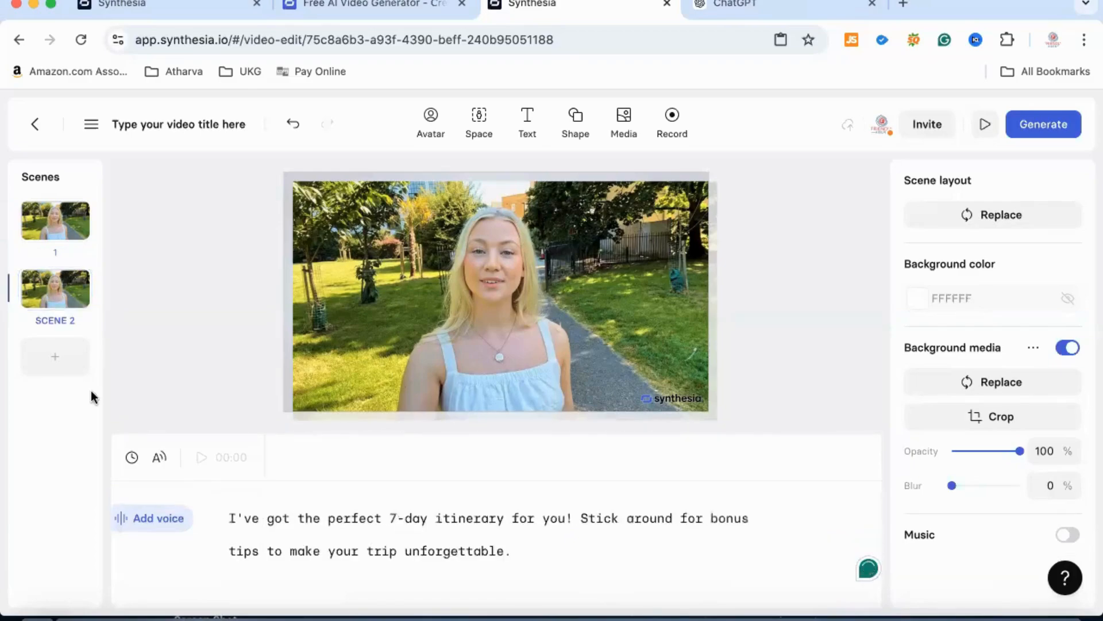
- Paste the copied script sentences onto scene 2's canvas as a text element
right_click(49, 292)
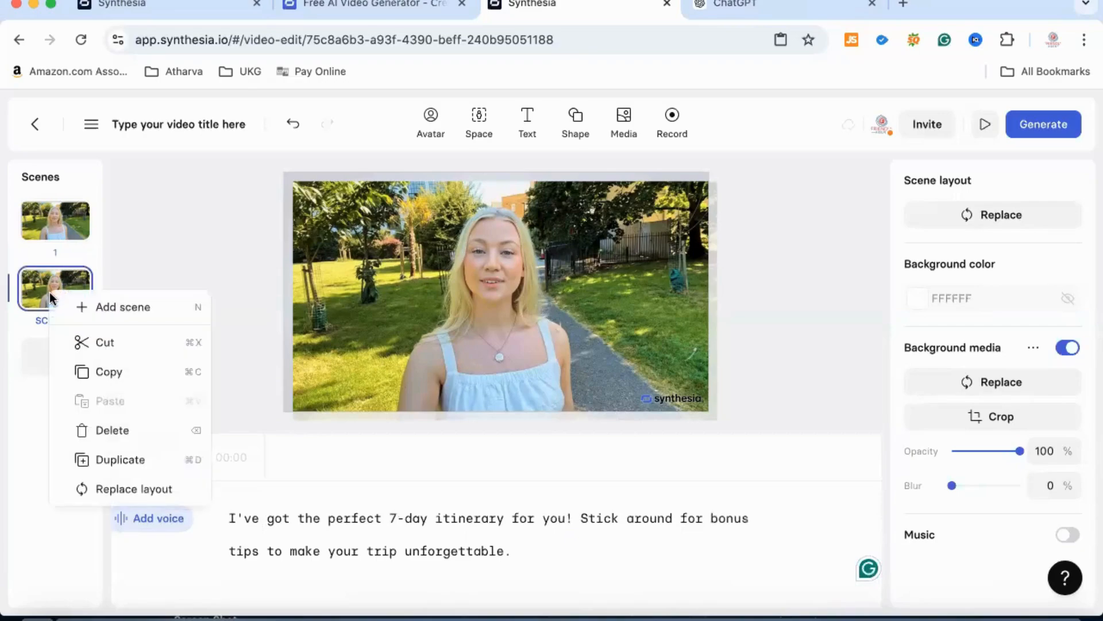
left_click(26, 325)
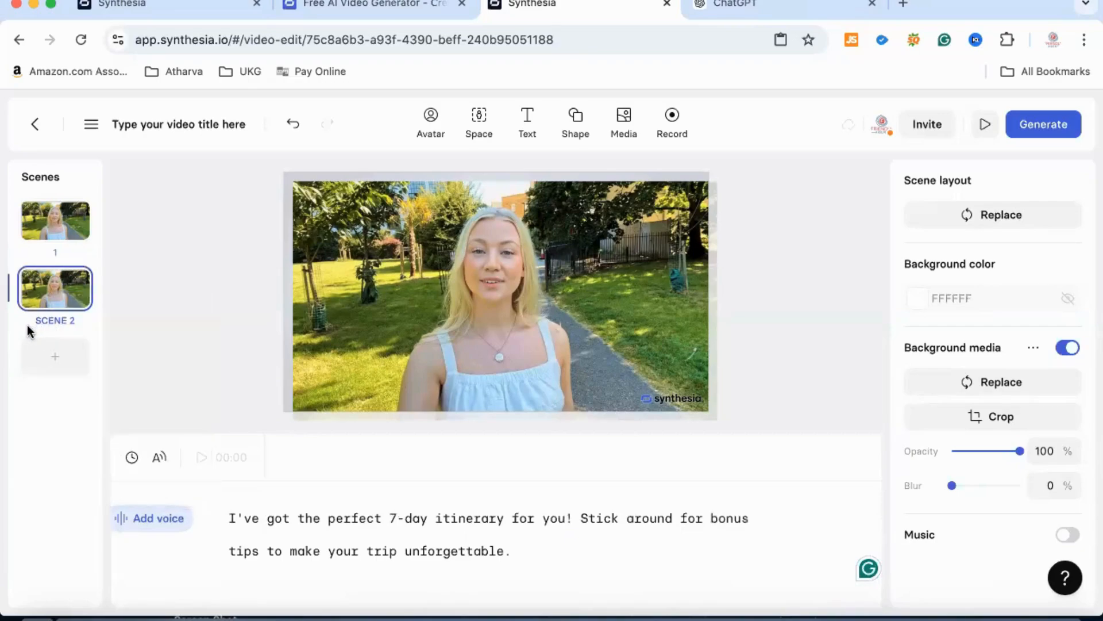
key("super+v")
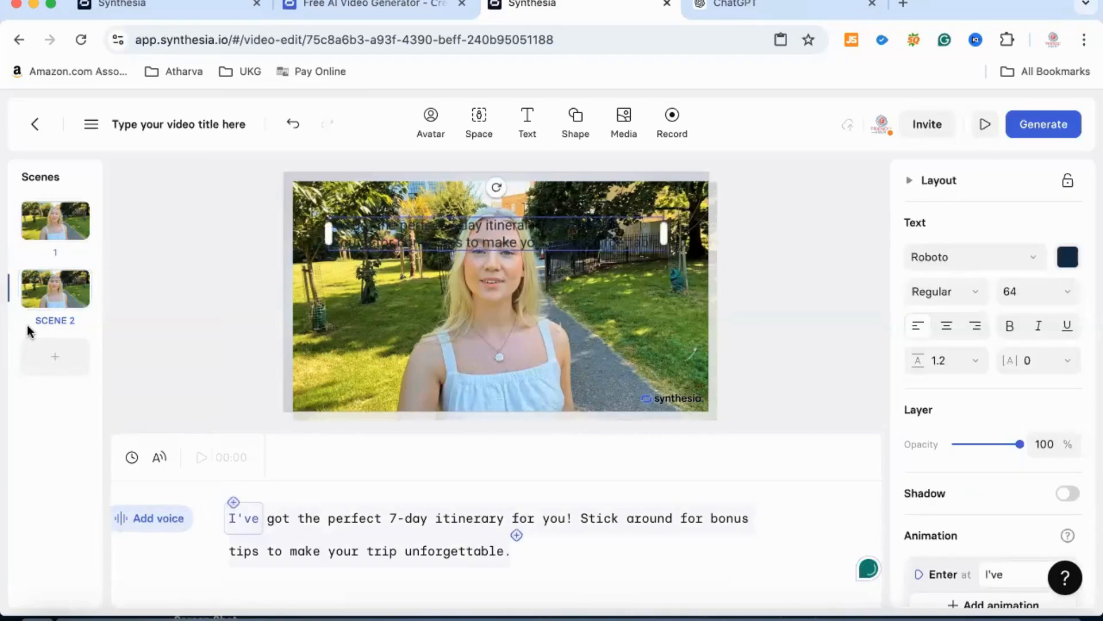
- Duplicate scene 2 as a third scene
left_click(27, 325)
right_click(44, 352)
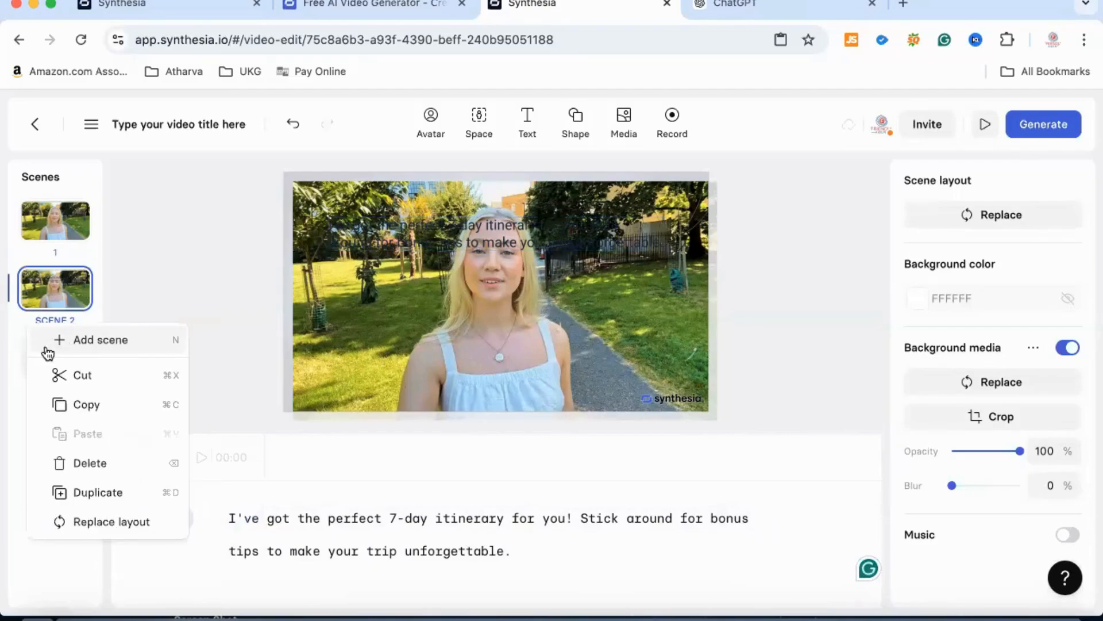
left_click(94, 495)
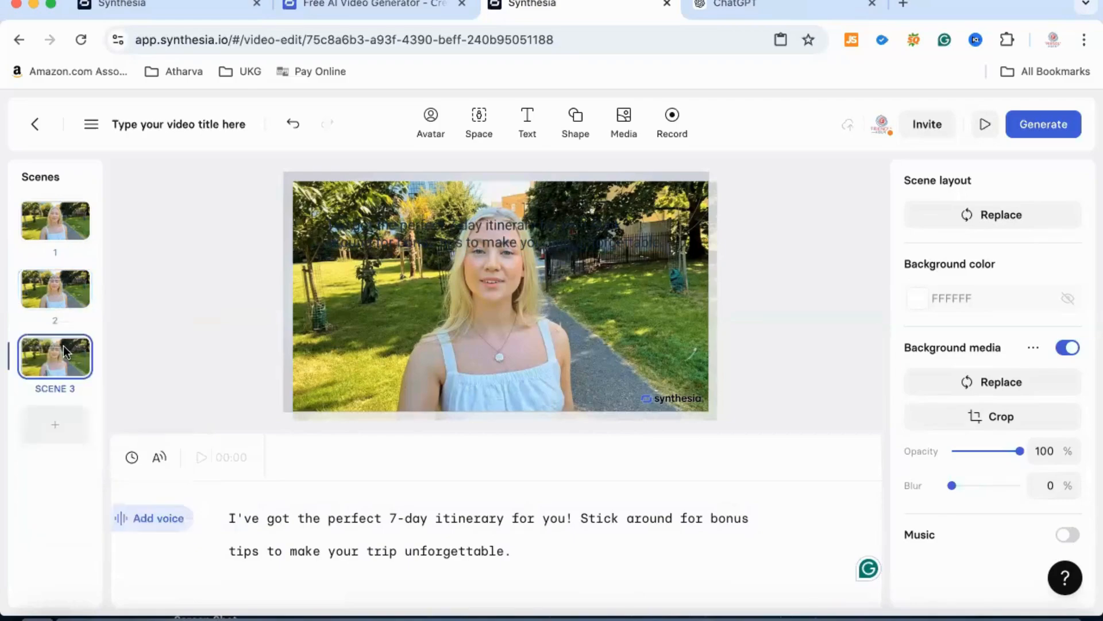
- Replace scene 3's script with the Introduction paragraph from ChatGPT and change the [Your Name] placeholder to Ada
left_click(751, 10)
scroll(593, 288, "down", 5)
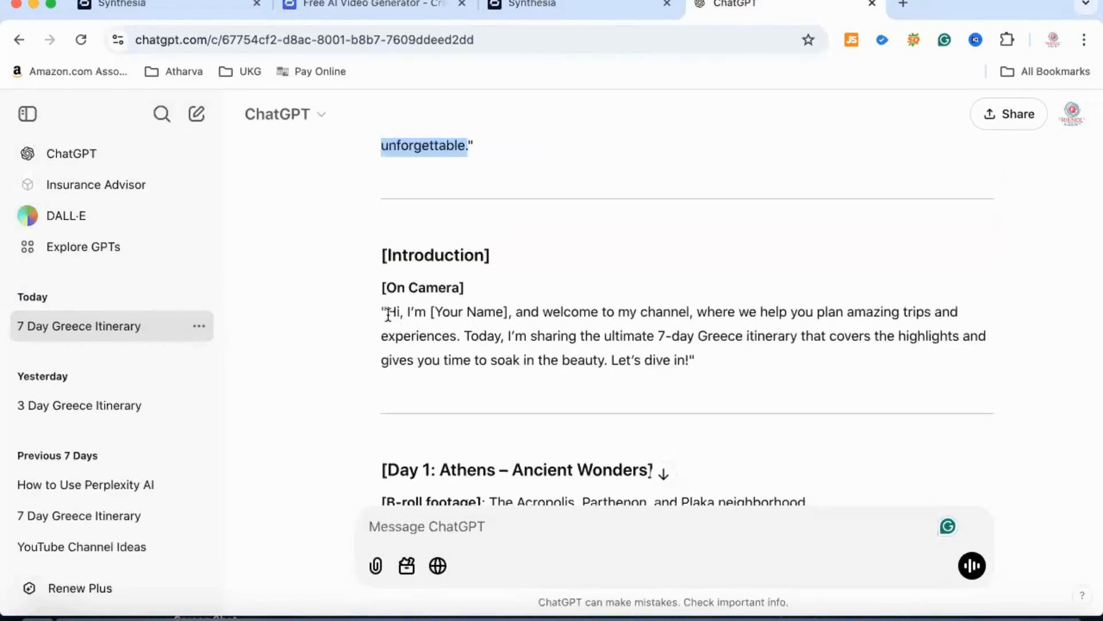
left_click_drag(389, 314, 690, 358)
key("super+c")
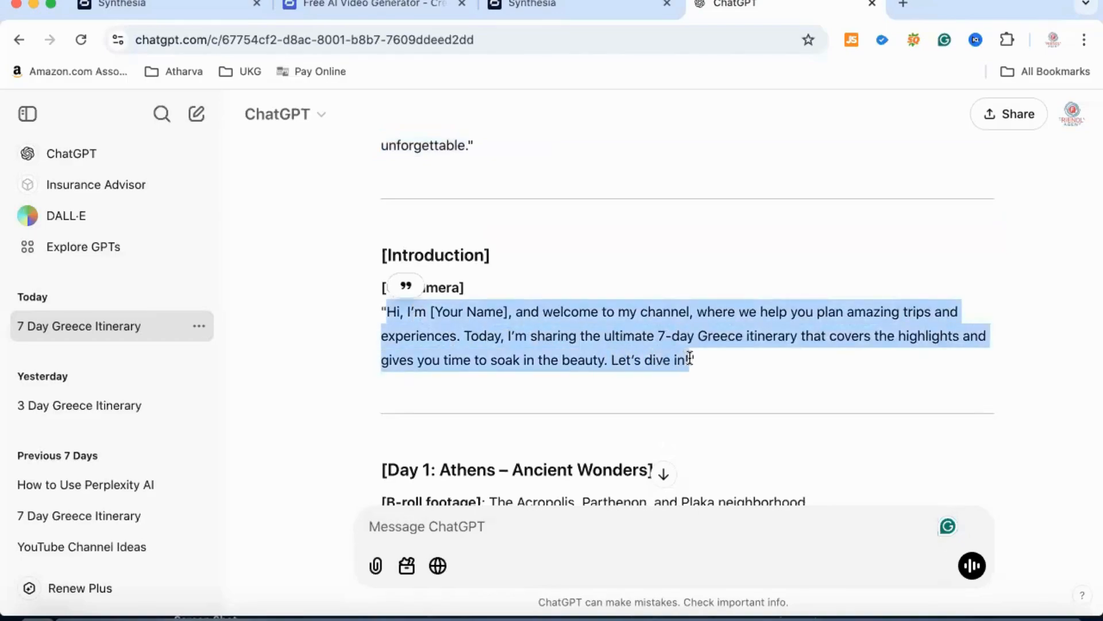
left_click(547, 9)
triple_click(327, 530)
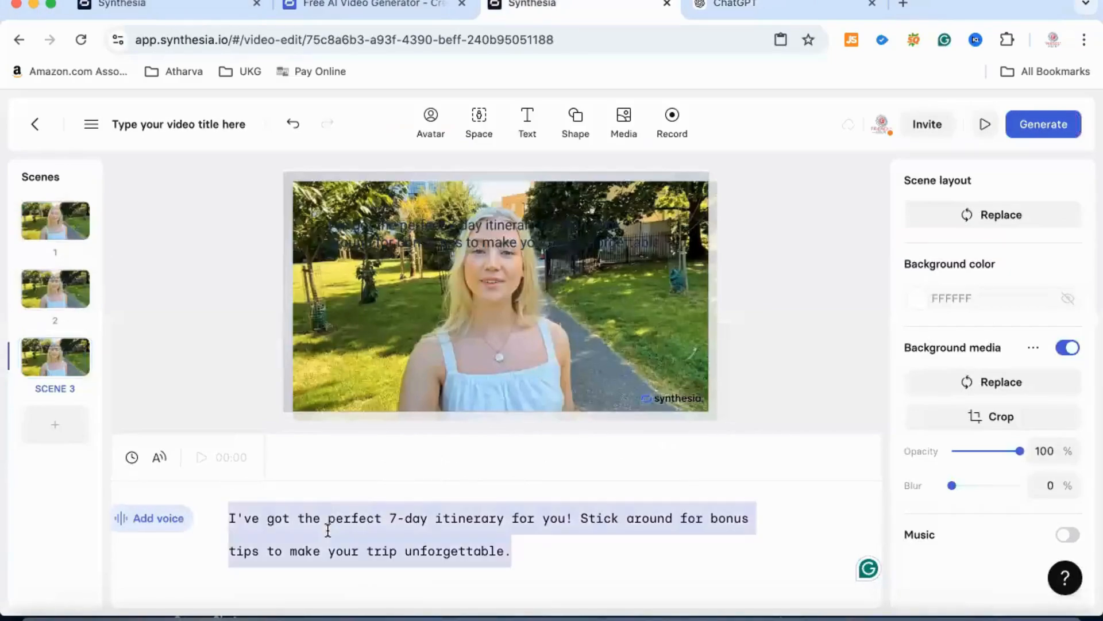
key("super+v")
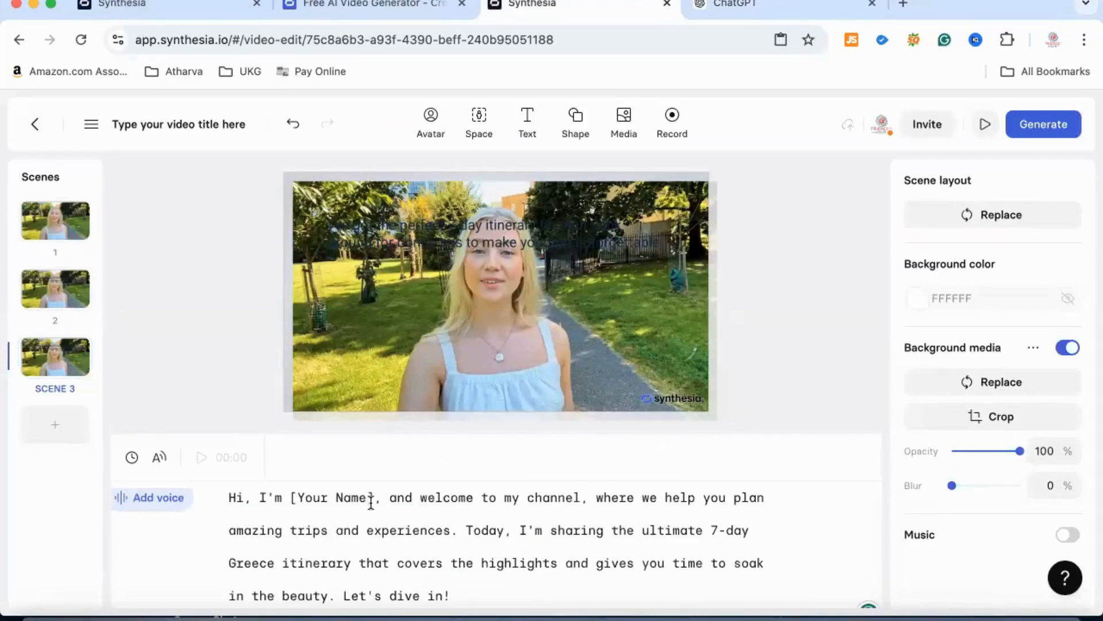
left_click_drag(375, 498, 287, 497)
type("Add")
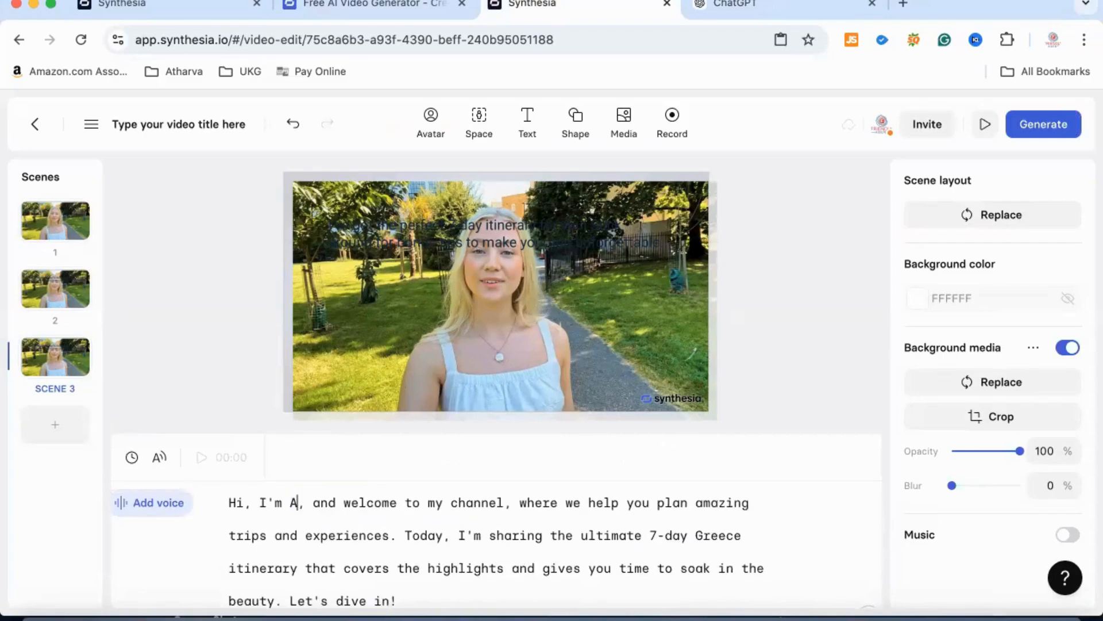
- Search the Pexels stock videos for "greece" and insert the 13-second clip of white cliffside houses into scene 2
left_click(71, 291)
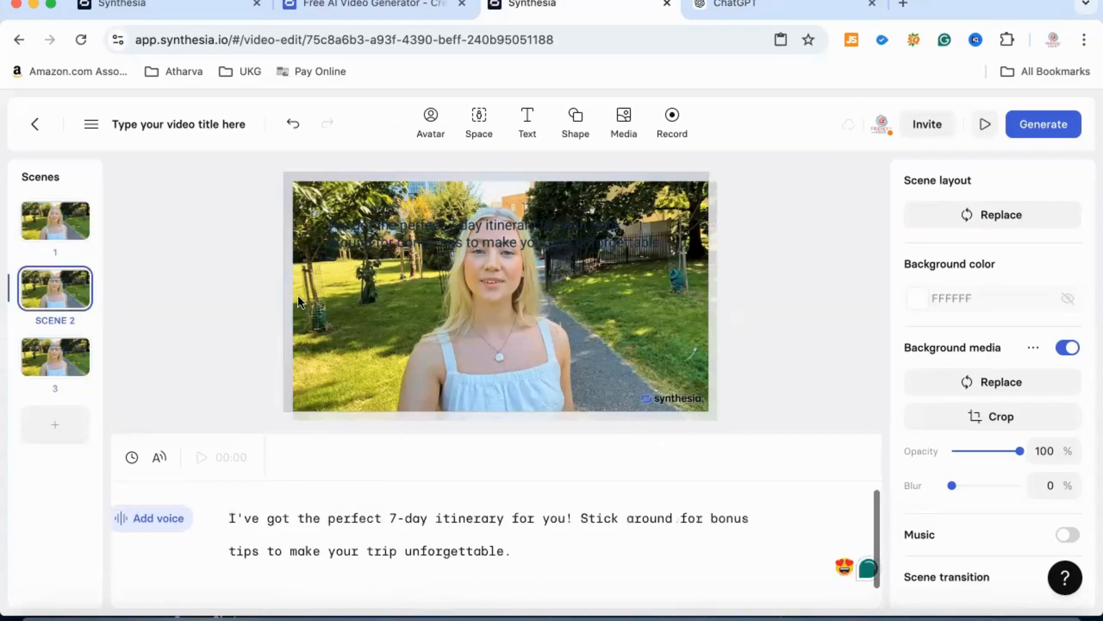
left_click(314, 305)
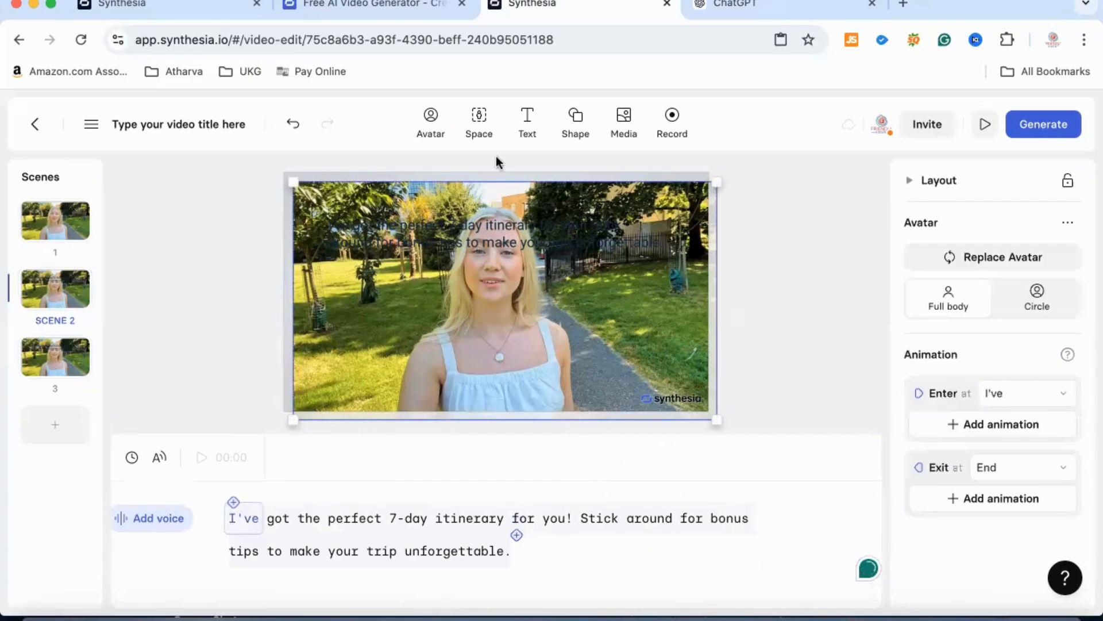
left_click(626, 120)
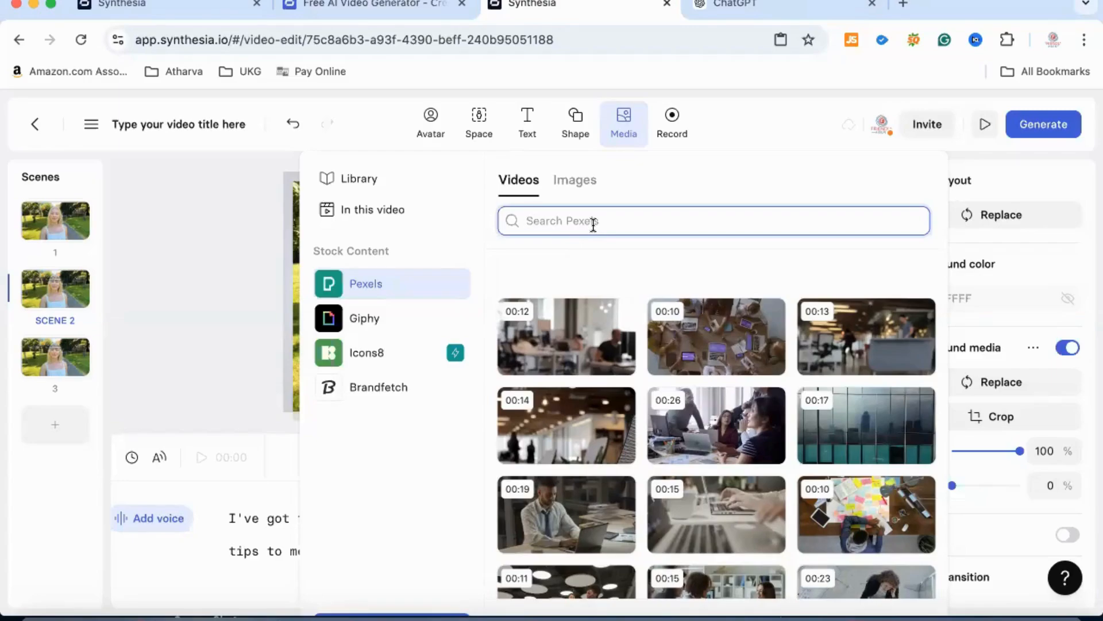
type("greece")
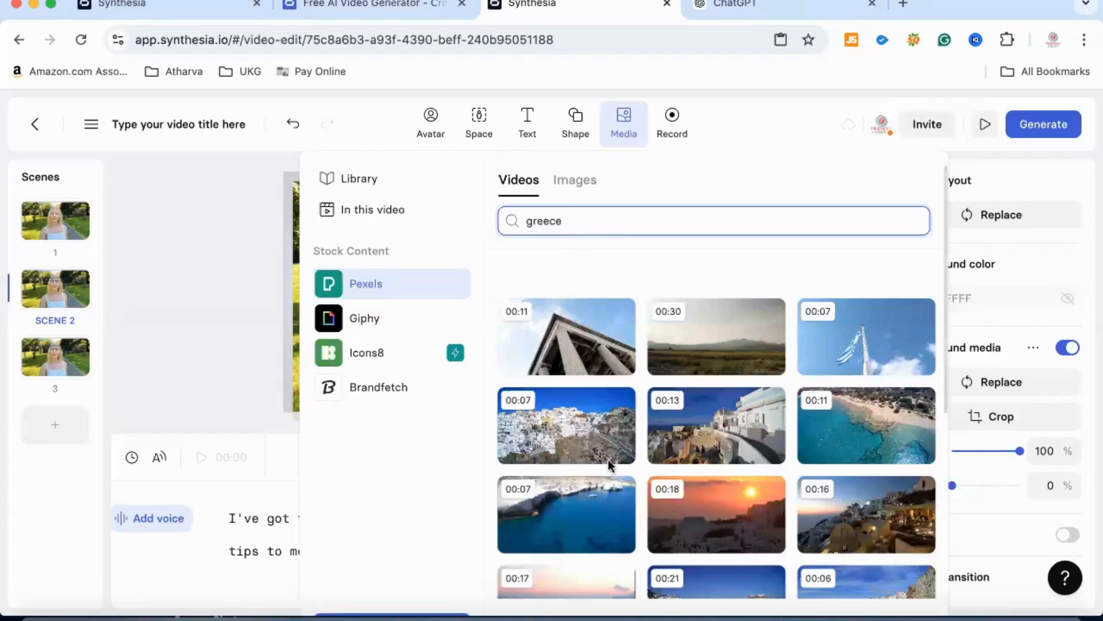
left_click(715, 421)
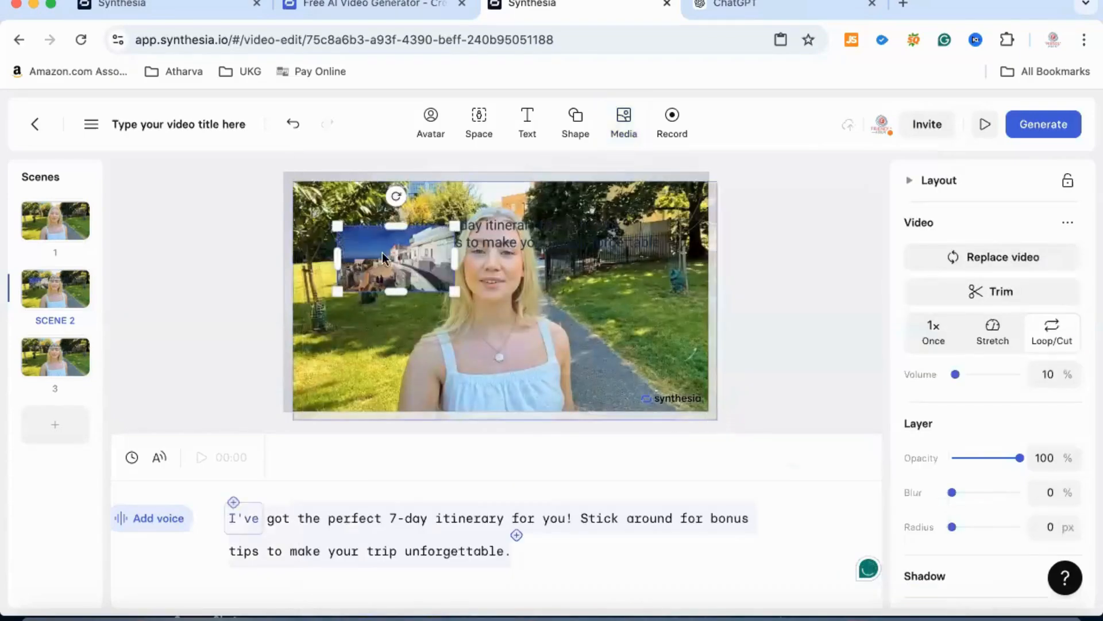
- Make the inserted Greece clip scene 2's background and switch the scene's avatar to the Circle style
right_click(377, 261)
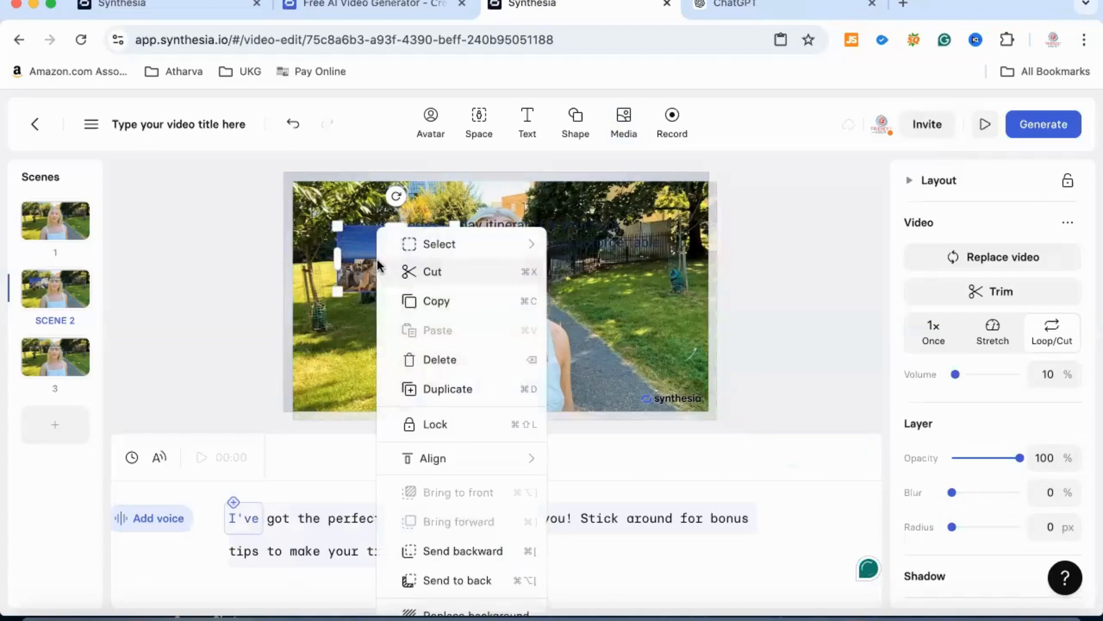
left_click(478, 612)
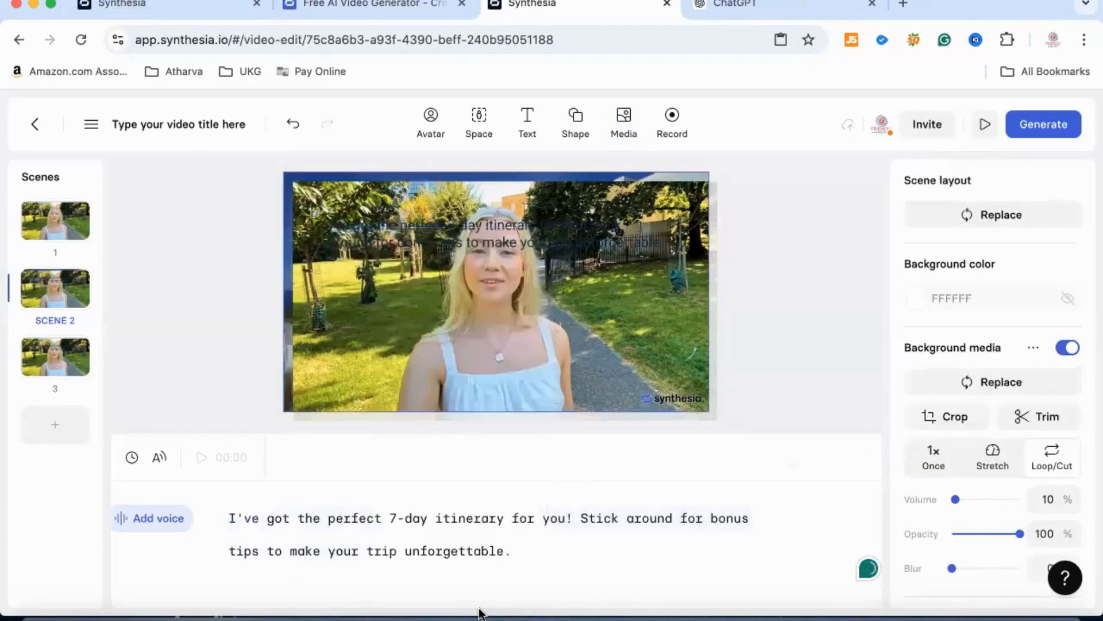
left_click(380, 313)
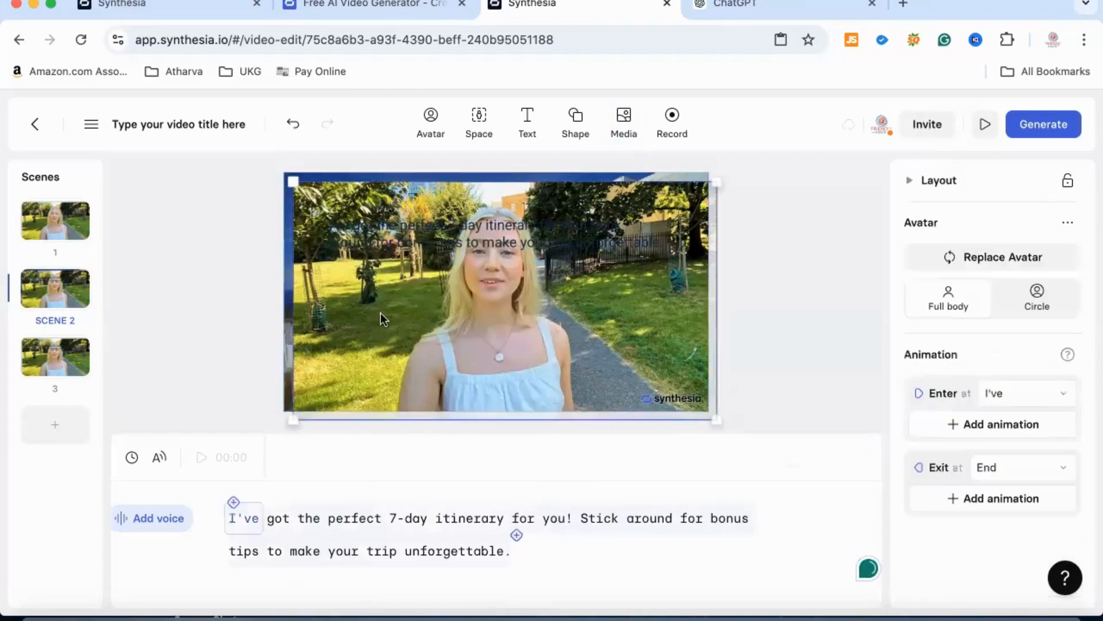
left_click(1037, 296)
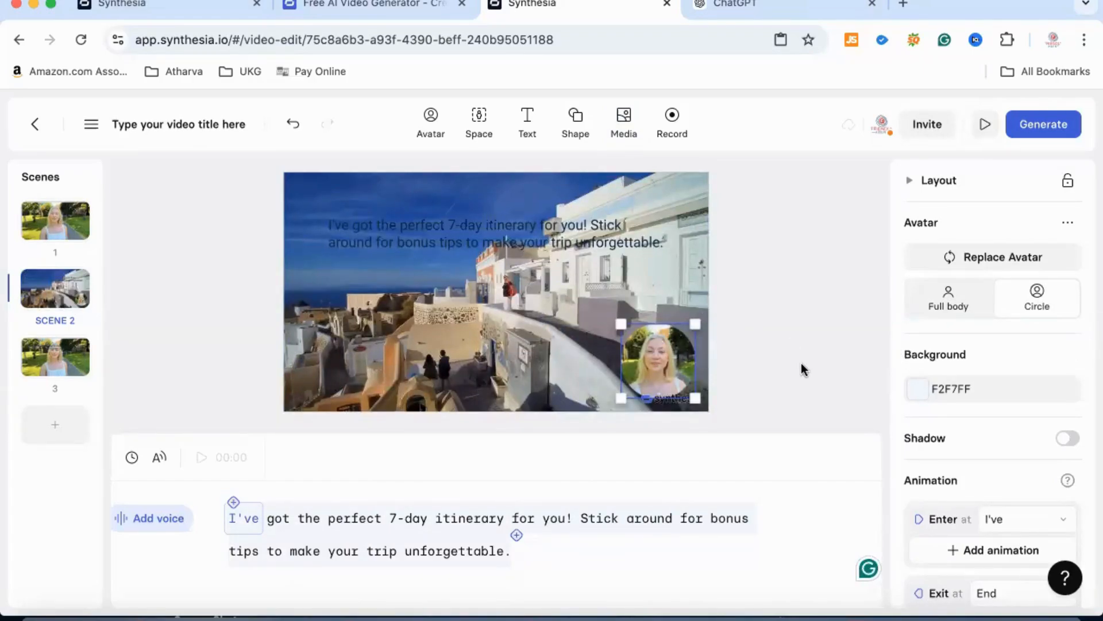
- Insert the 12-second Pexels "greece" video of white houses with blue domes into scene 3
left_click(36, 345)
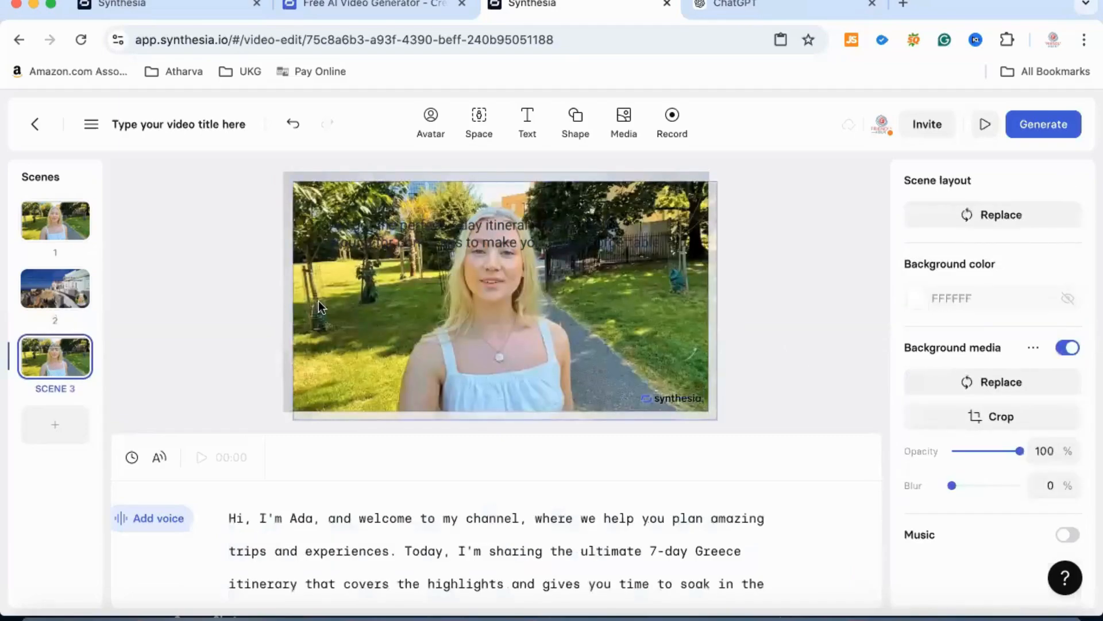
left_click(626, 120)
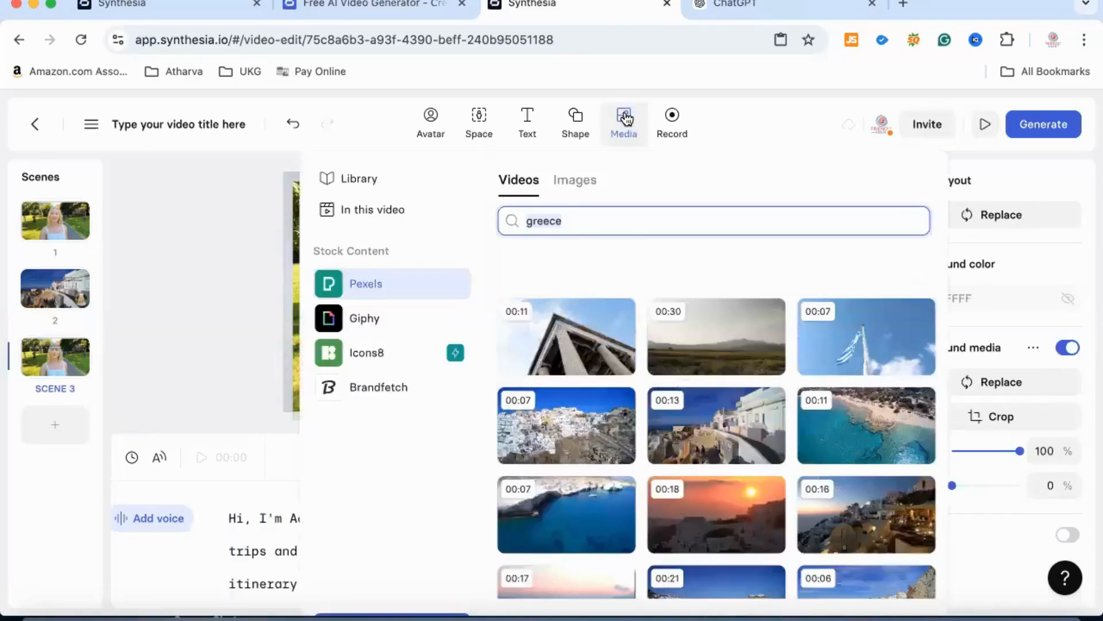
scroll(699, 496, "down", 3)
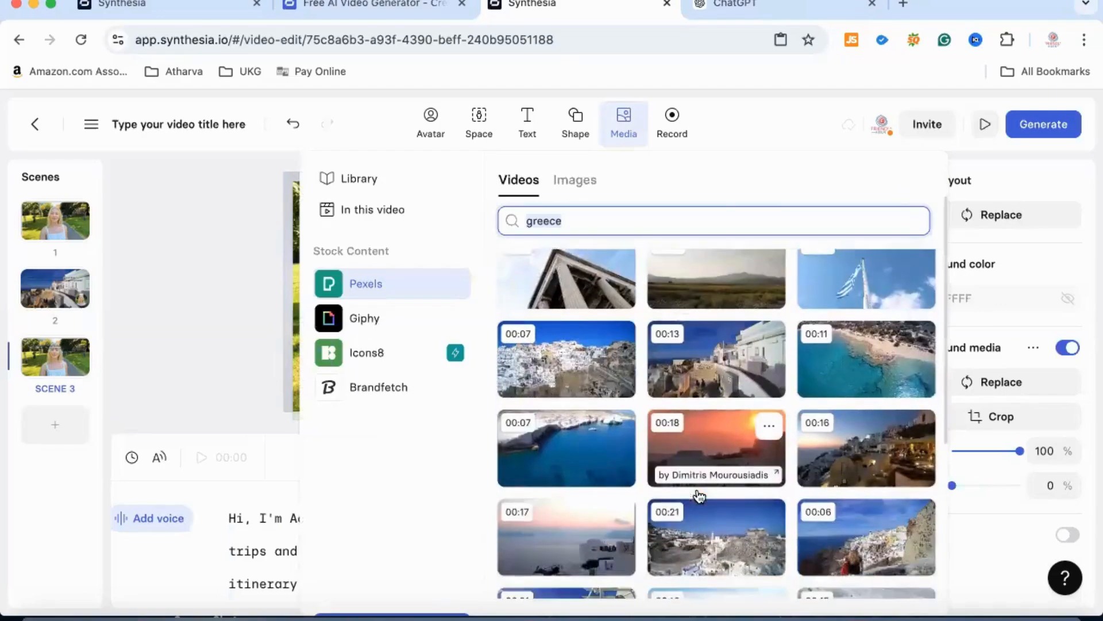
scroll(701, 529, "down", 2)
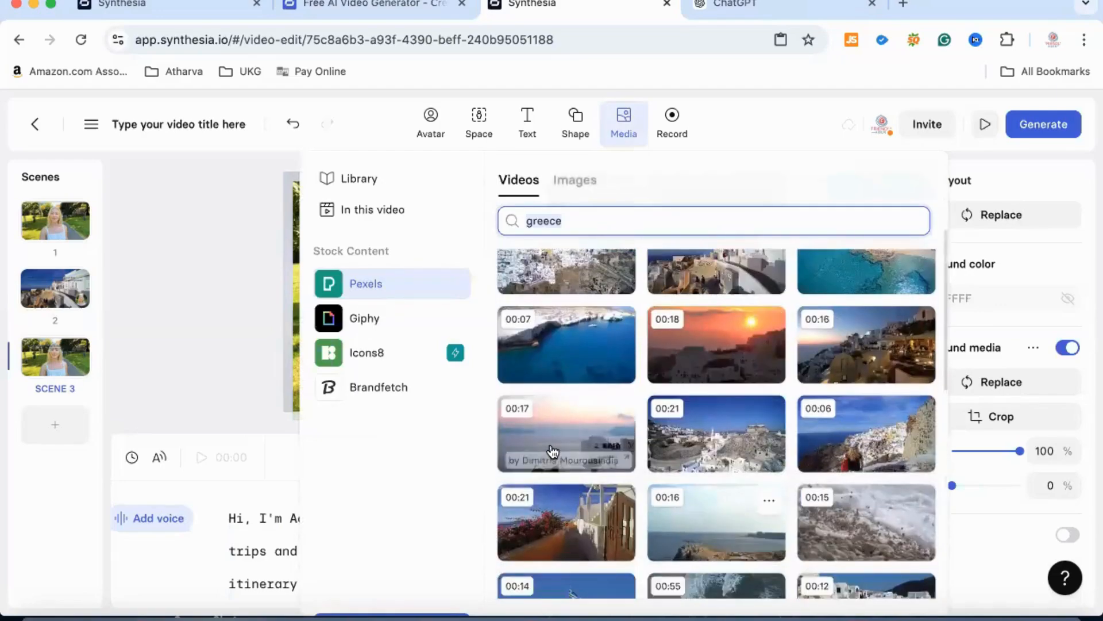
scroll(552, 351, "down", 3)
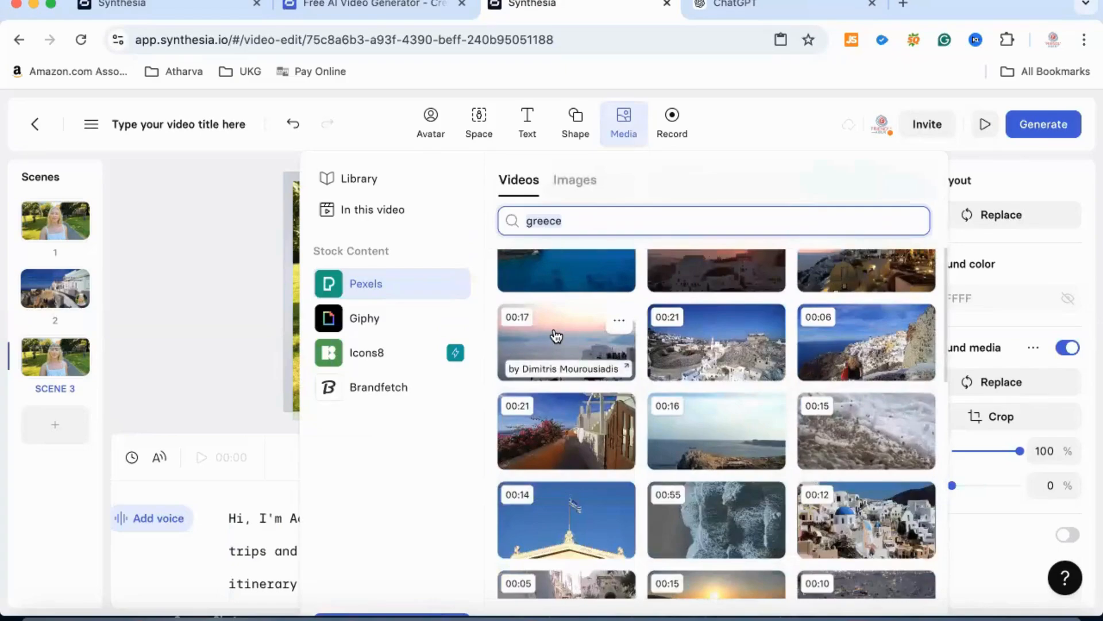
left_click(868, 529)
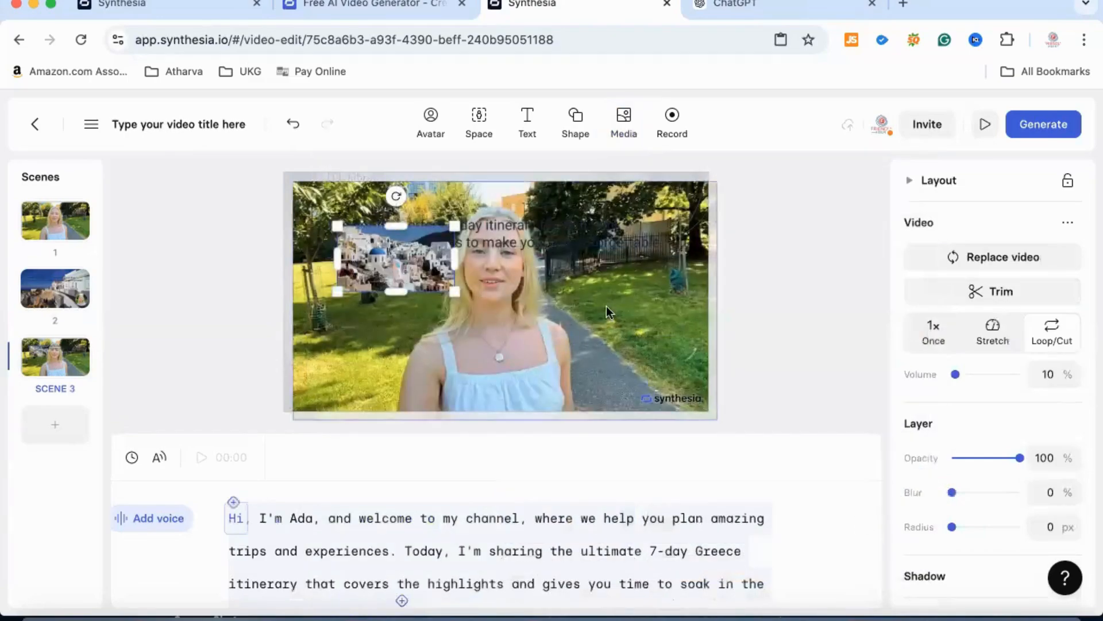
- Make the blue-dome village clip scene 3's background and switch the scene's avatar to the Circle style
right_click(413, 243)
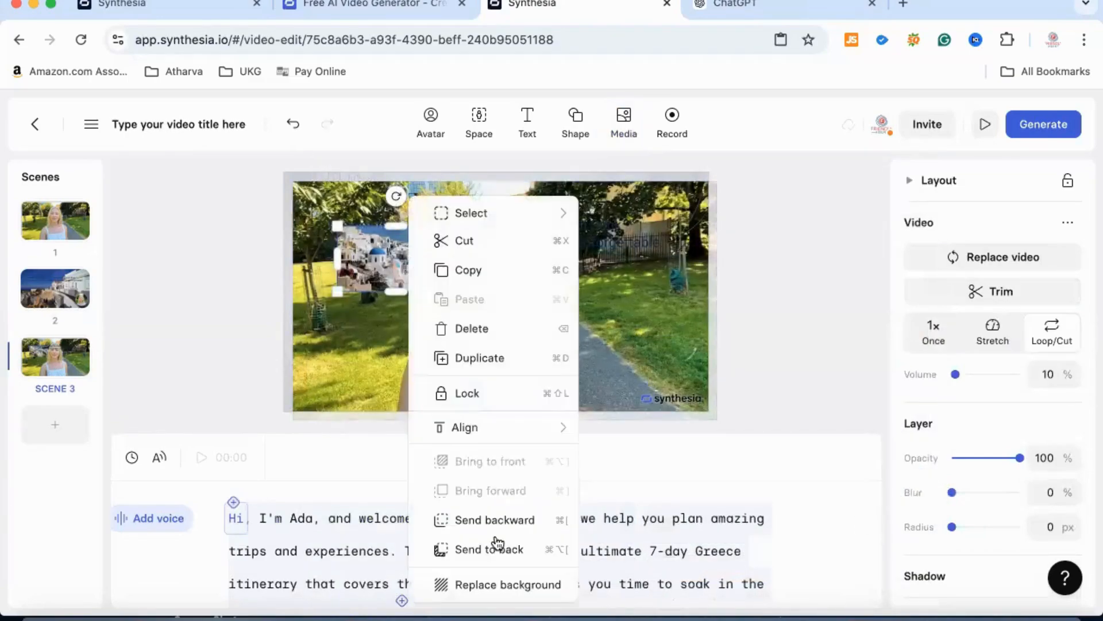
left_click(495, 582)
left_click(622, 346)
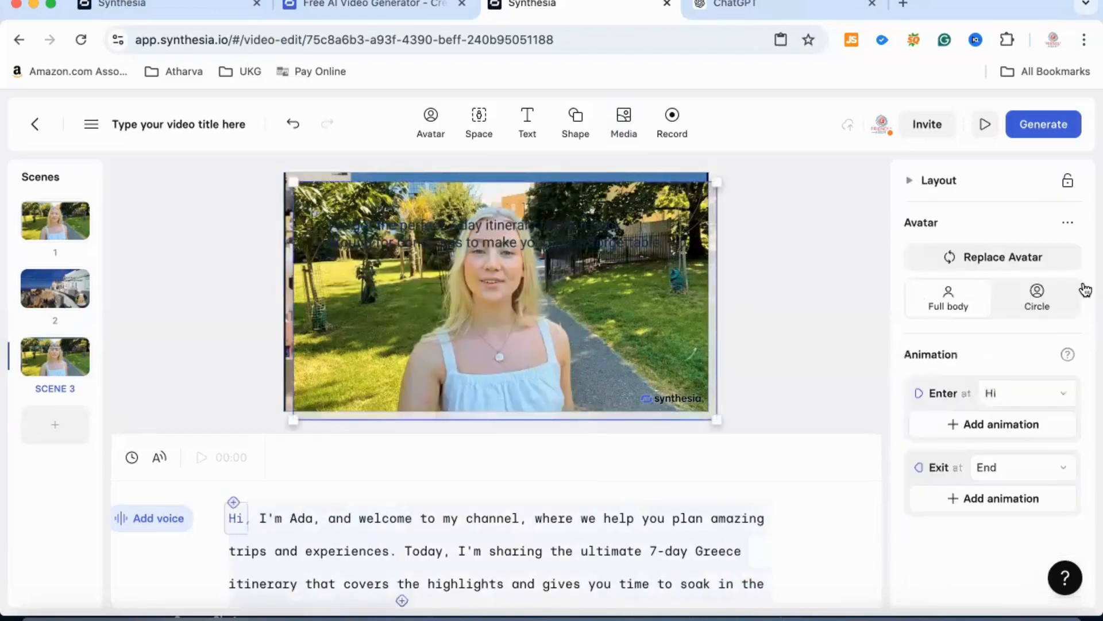
left_click(1041, 302)
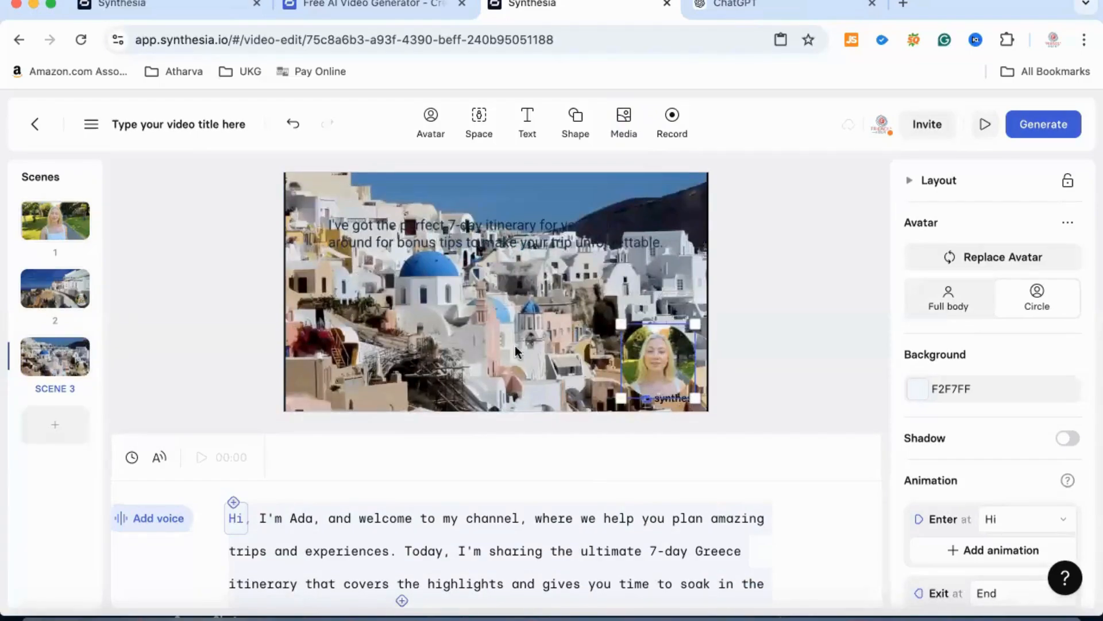
- Add a Title text element reading "Trip to Greece" to scene 1
left_click(50, 208)
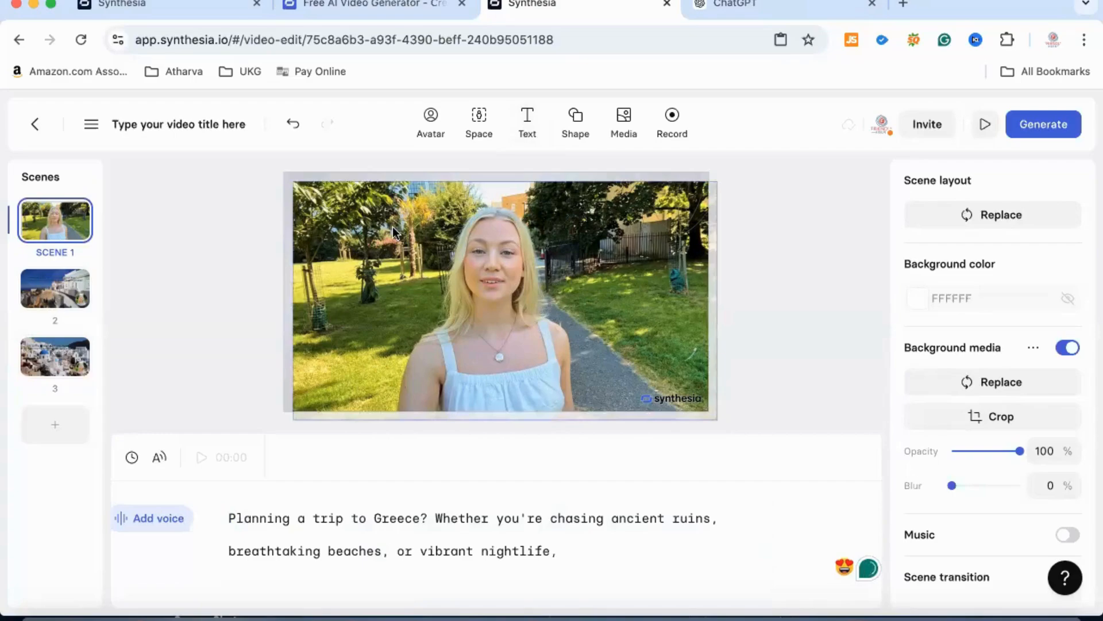
left_click(528, 124)
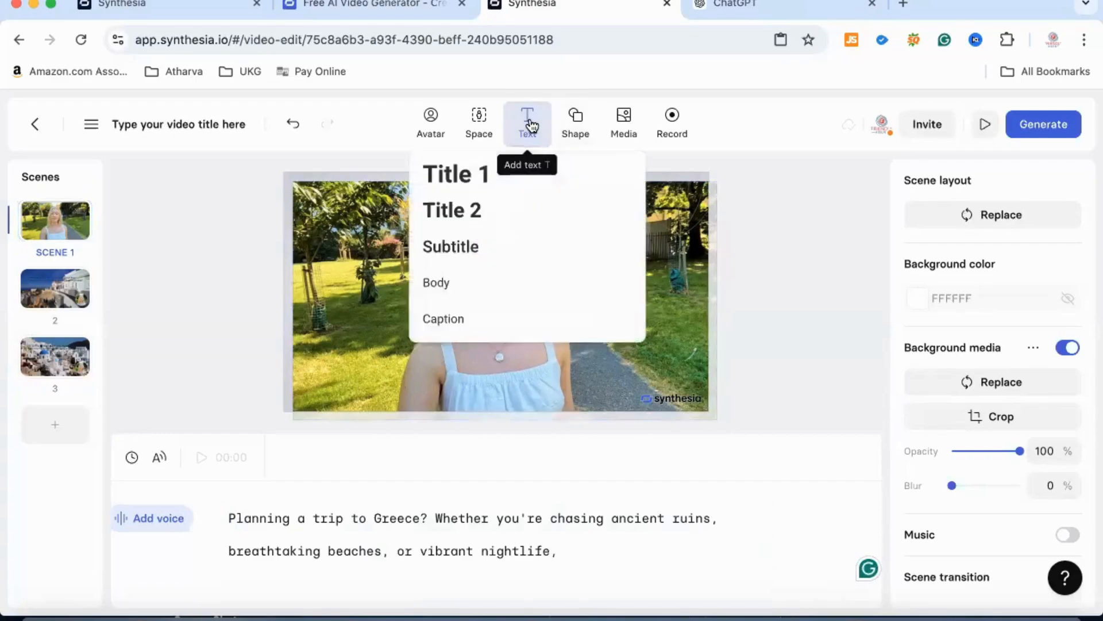
left_click(482, 170)
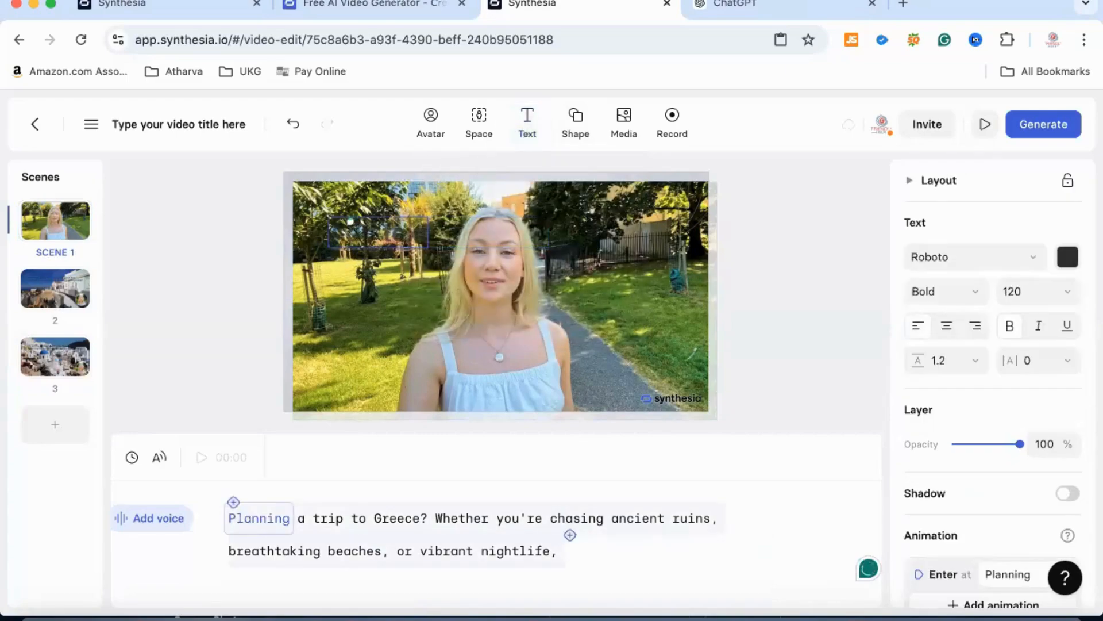
key("BackSpace")
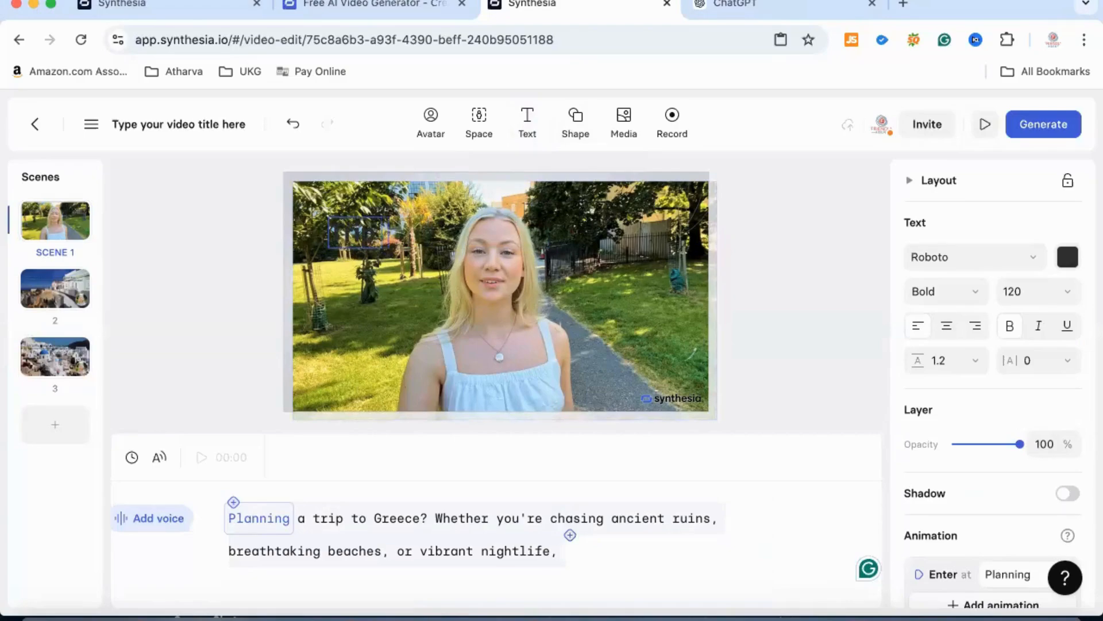
type("to Greec")
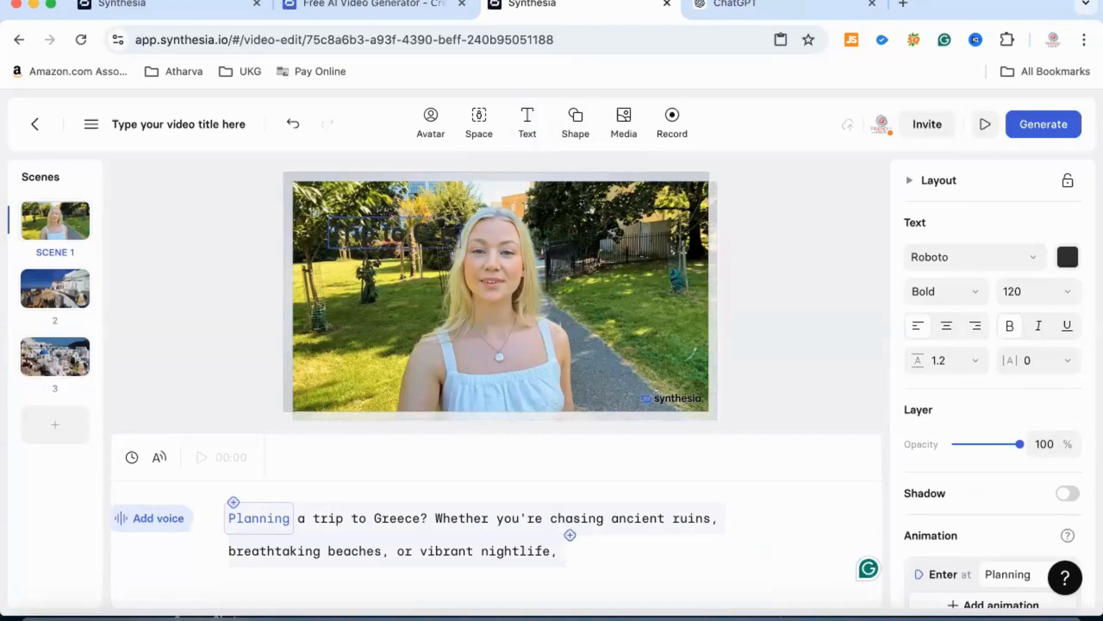
type("e")
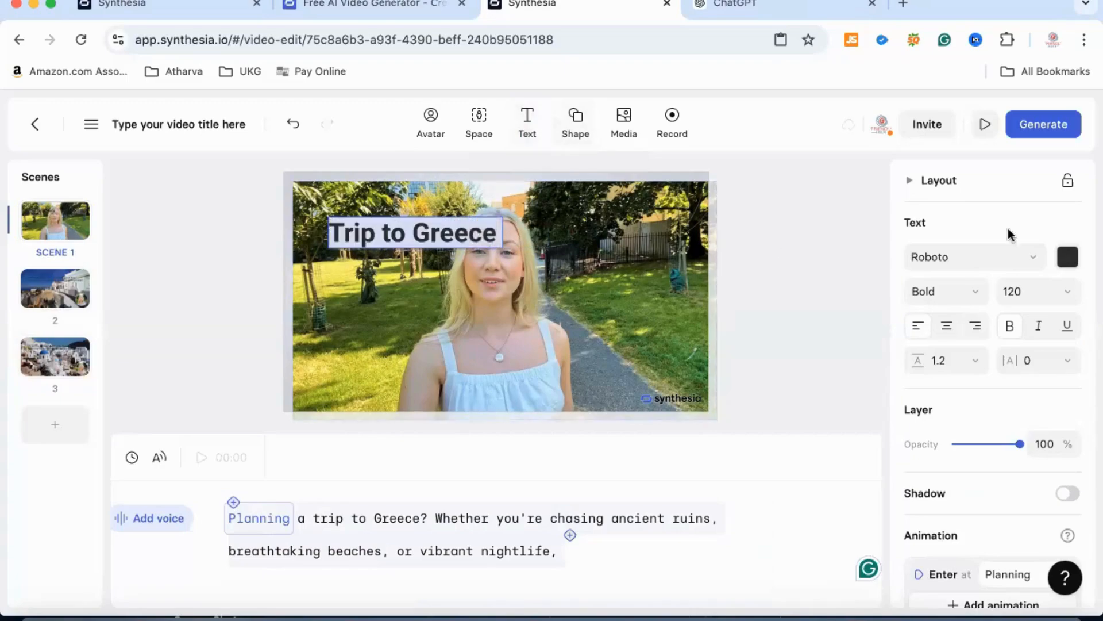
- Change the "Trip to Greece" title's text color to the white theme color
left_click(1068, 257)
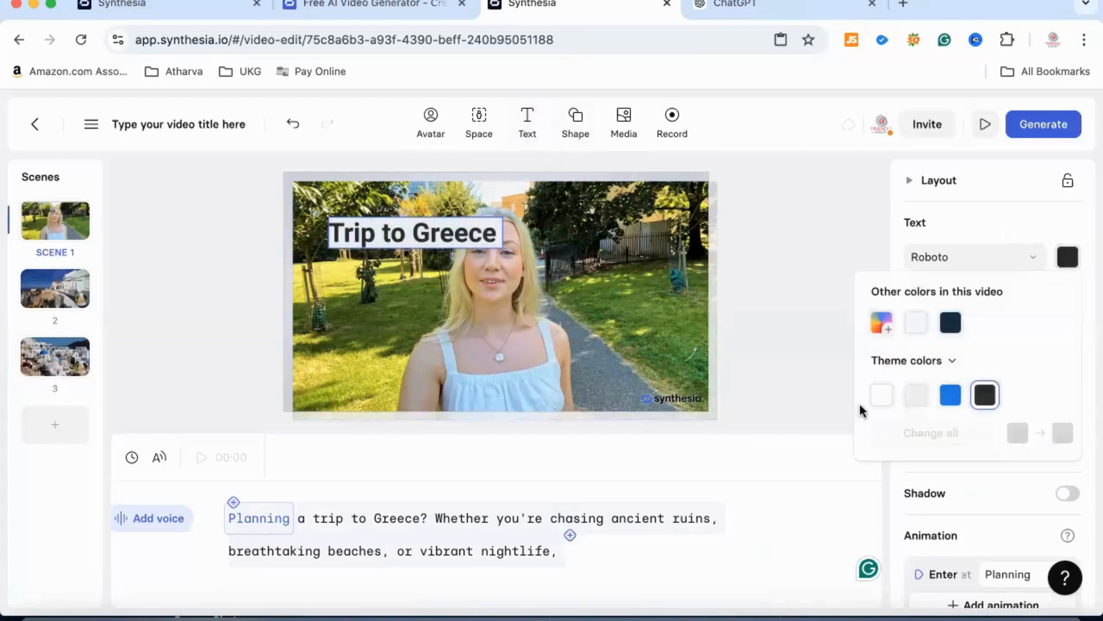
left_click(885, 400)
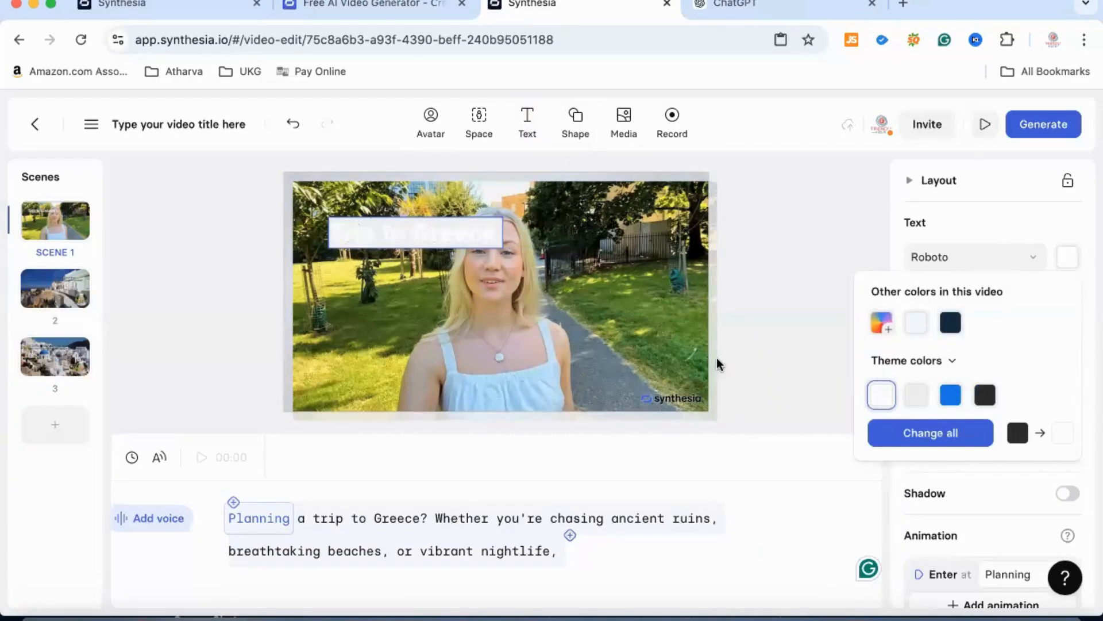
left_click(809, 316)
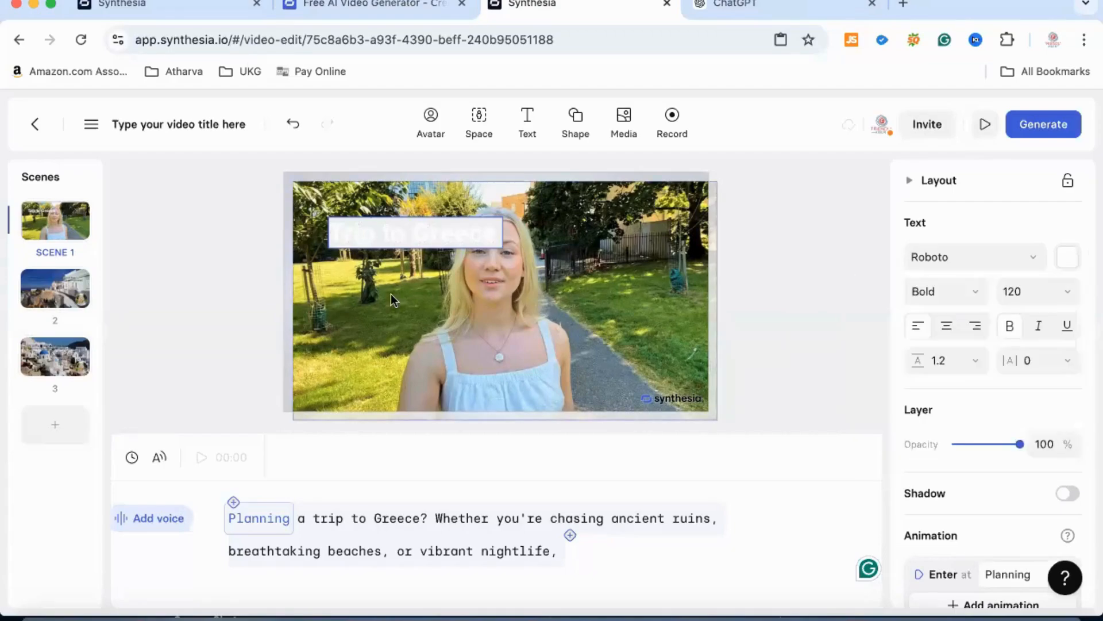
- Reposition the full-body avatar in scene 1 so its footage lines up with the canvas edges
left_click(395, 298)
left_click_drag(403, 234, 496, 195)
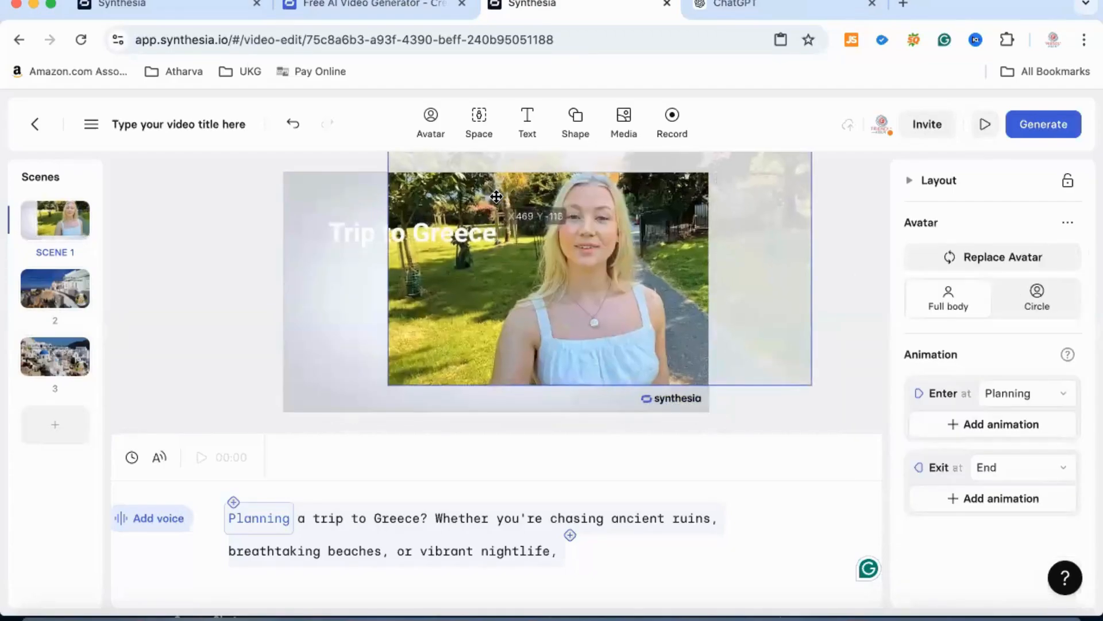
key("ctrl+z")
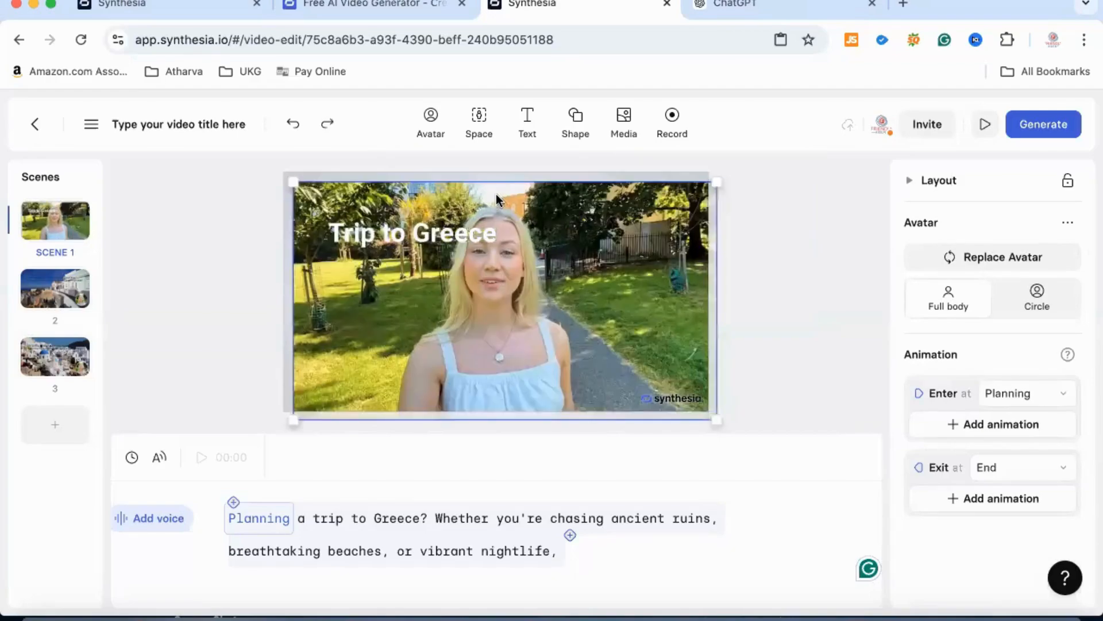
key("ctrl+shift+z")
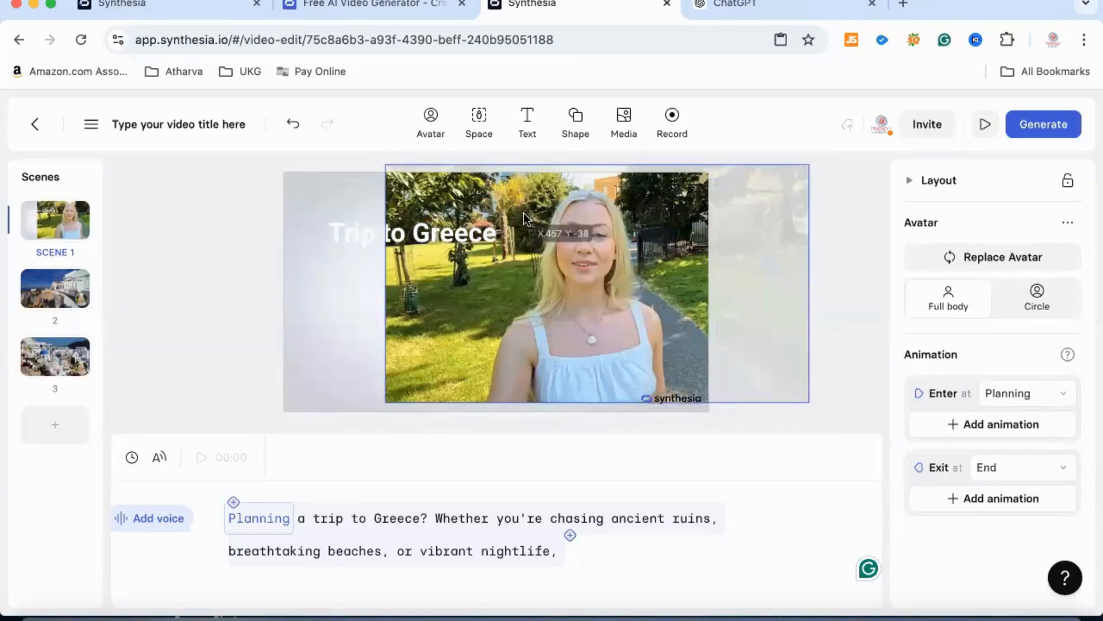
right_click(523, 214)
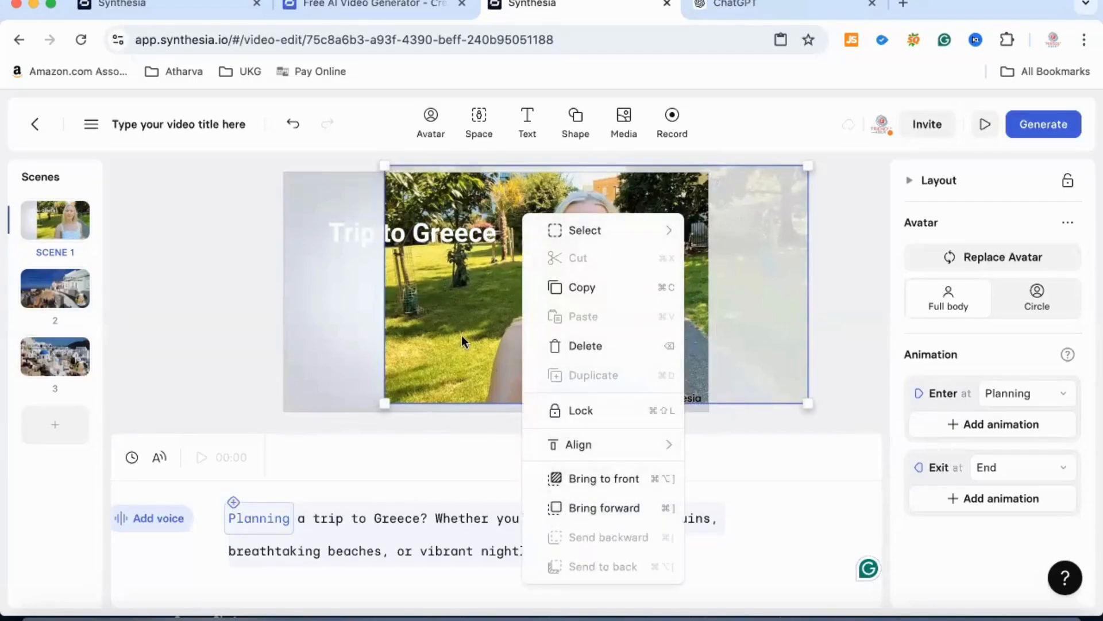
left_click(350, 350)
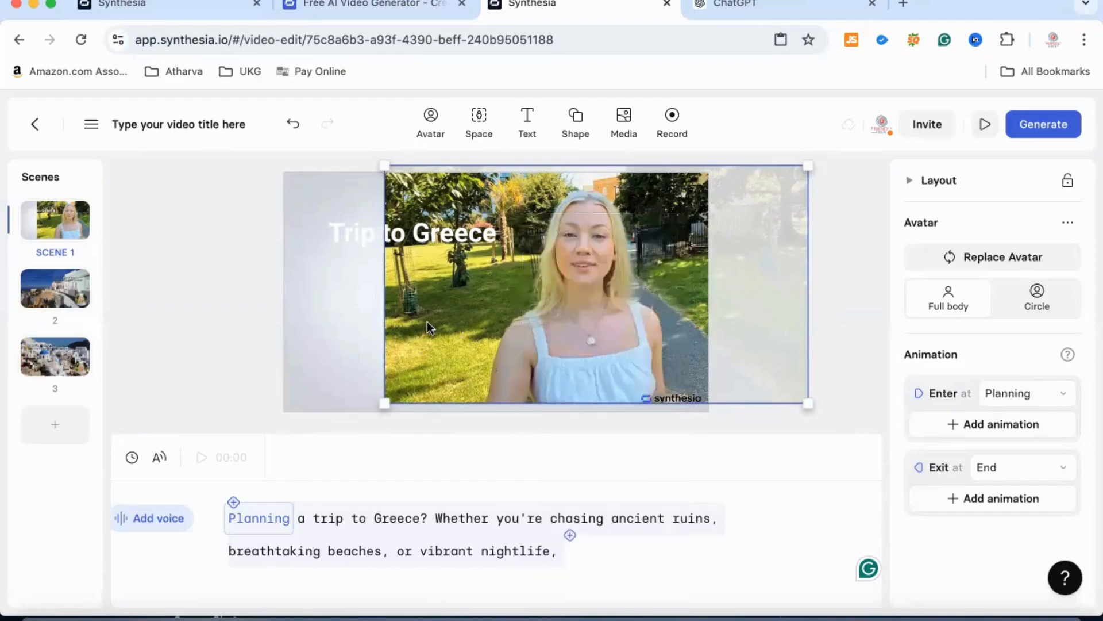
left_click_drag(427, 322, 320, 328)
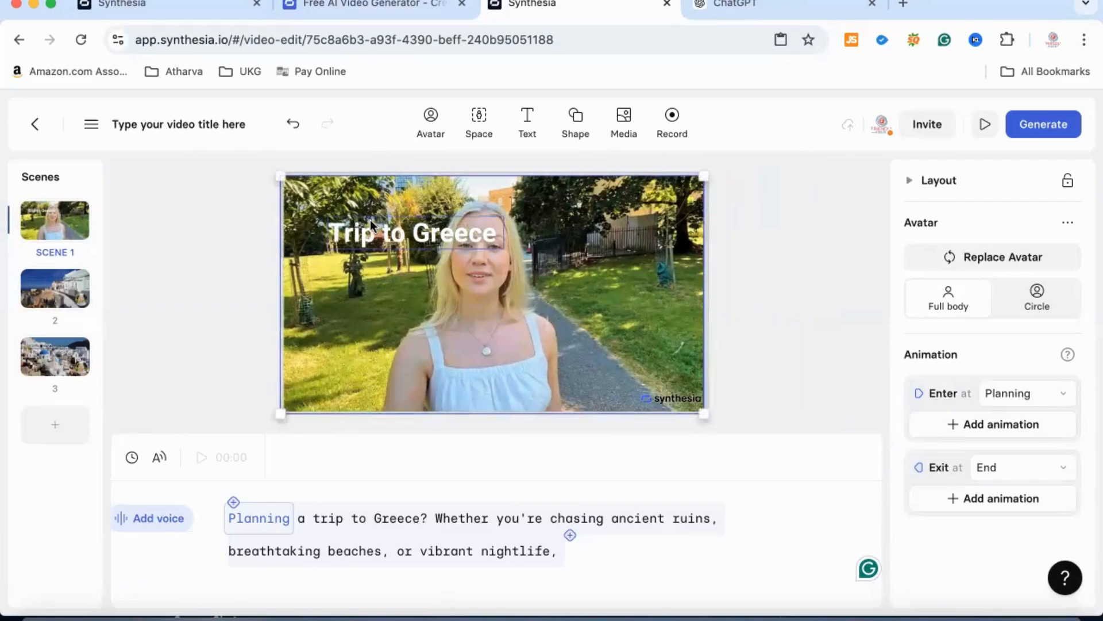
- Move the "Trip to Greece" title up and toward the middle of scene 1's canvas, above the avatar's head
left_click(370, 220)
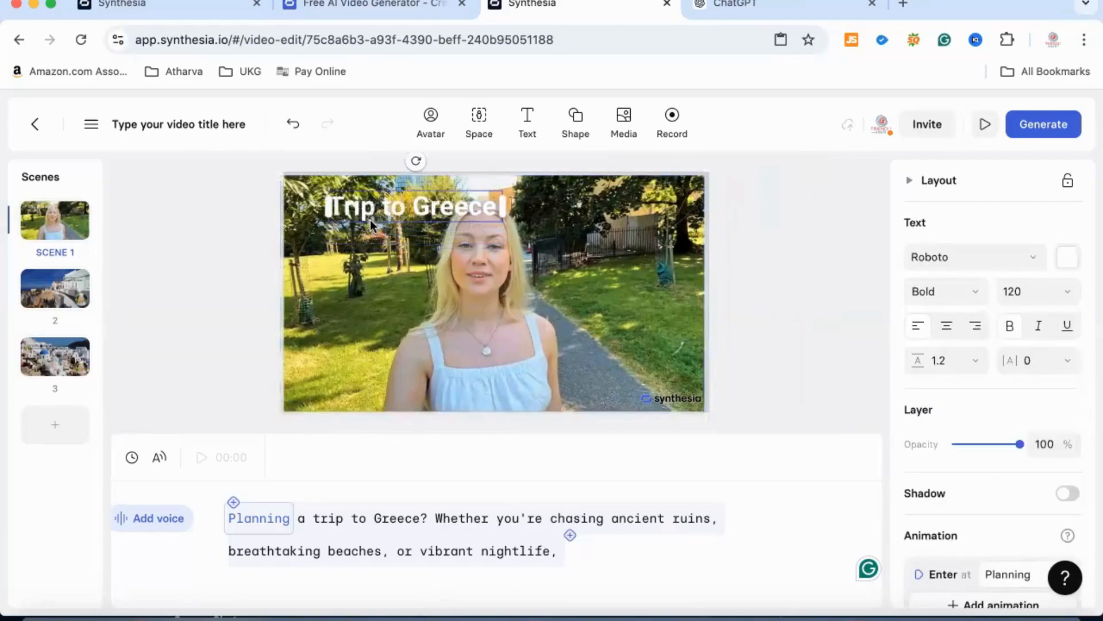
key("Up")
key("Up")
key("Up")
key("Up")
key("Right")
key("Right")
key("Right")
key("Right")
key("Right")
key("Right")
key("Right")
key("Right")
key("Right")
key("Right")
key("Right")
key("Right")
key("Right")
key("Right")
key("Right")
key("Right")
key("Right")
key("Right")
key("Right")
key("Right")
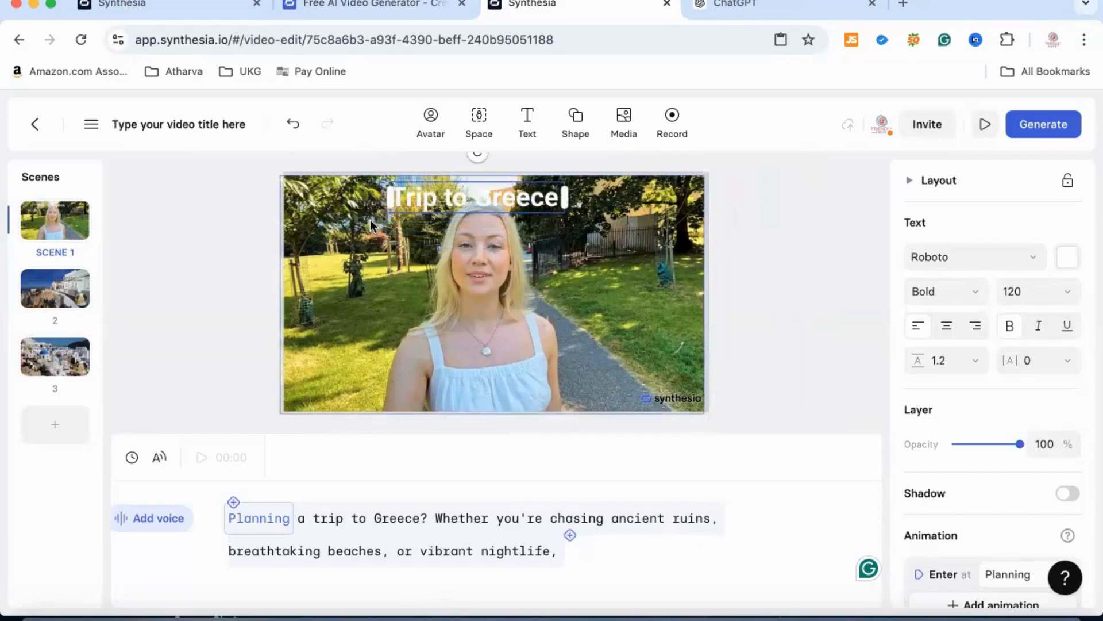
- Nudge the "Trip to Greece" title slightly right and up in scene 1, and deselect it
key("Right")
key("Right")
key("Up")
key("Up")
key("Up")
key("Up")
key("Down")
key("Down")
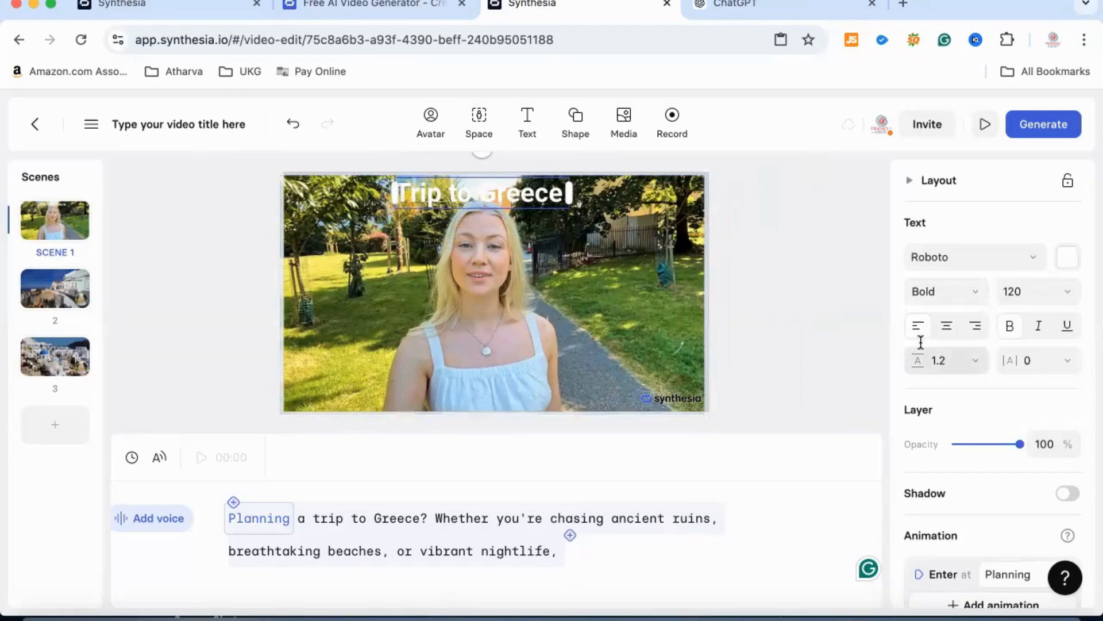
scroll(920, 348, "down", 3)
scroll(920, 342, "down", 1)
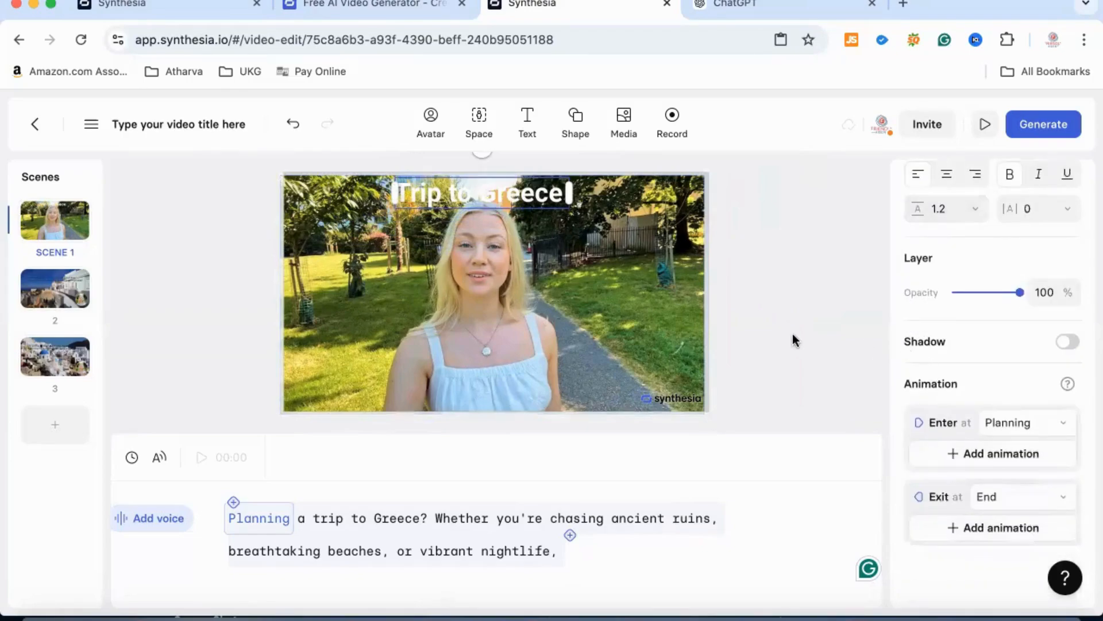
left_click(368, 520)
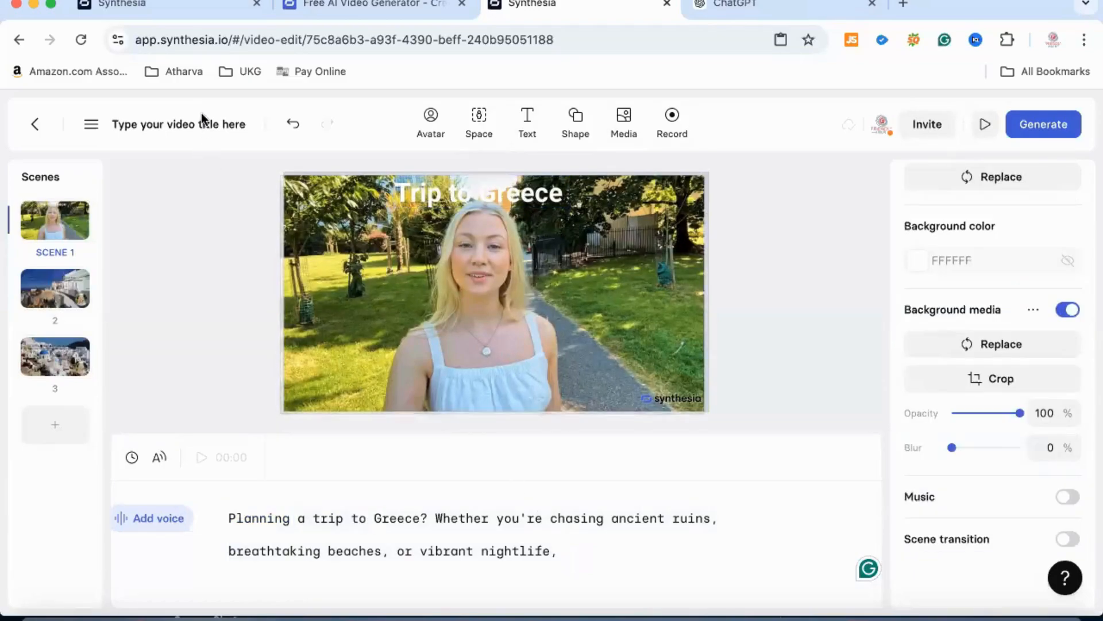
- Name the video project "Trip to Greece"
left_click(202, 129)
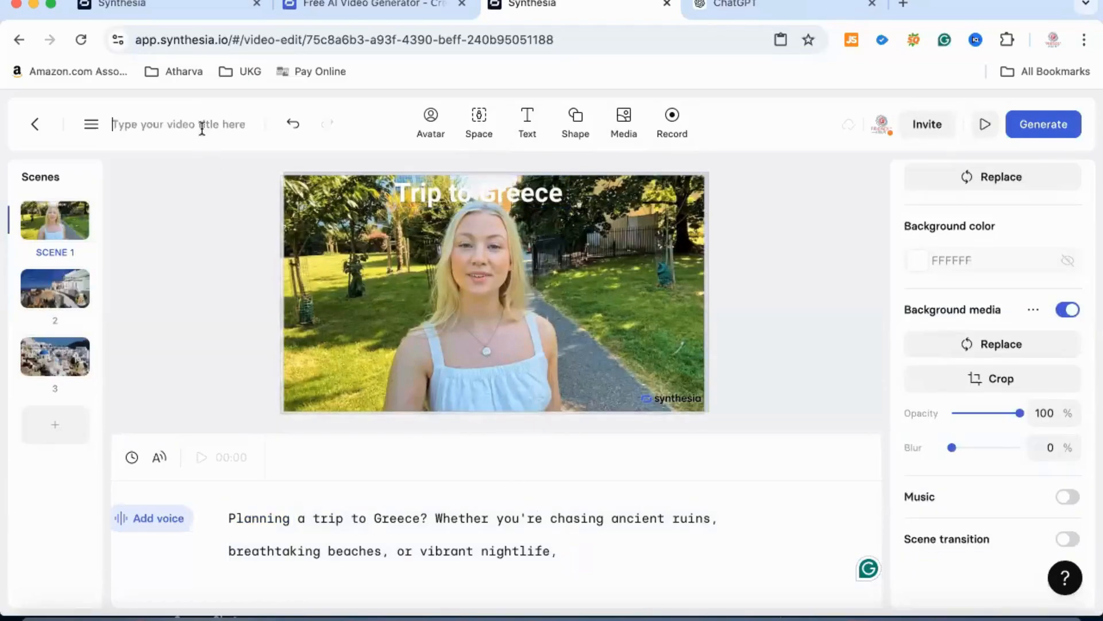
type("Trip to ")
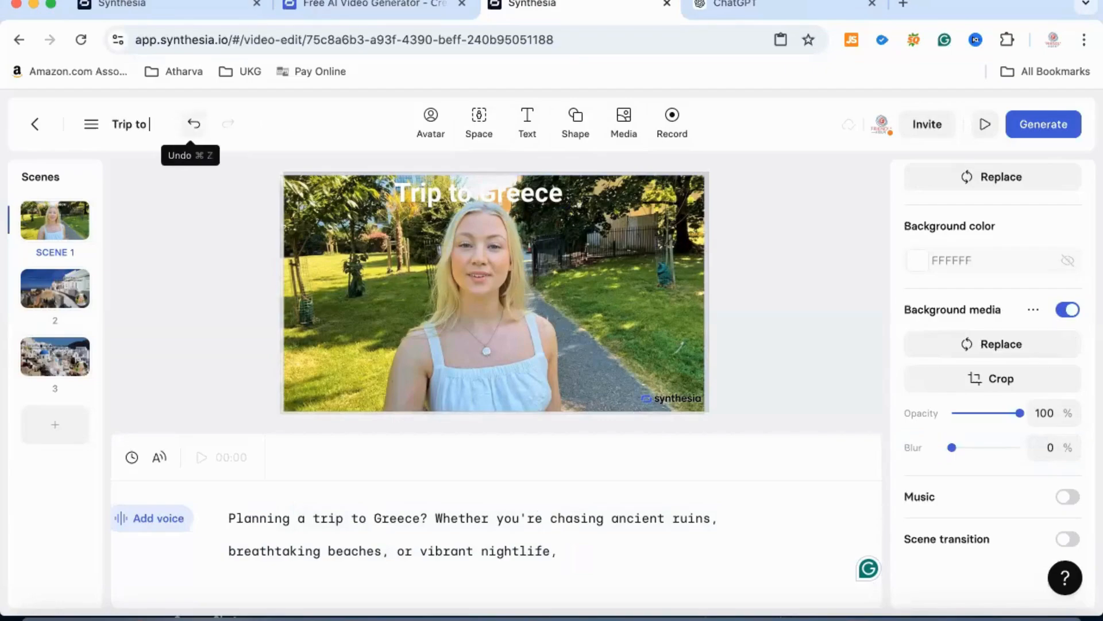
type("Gree")
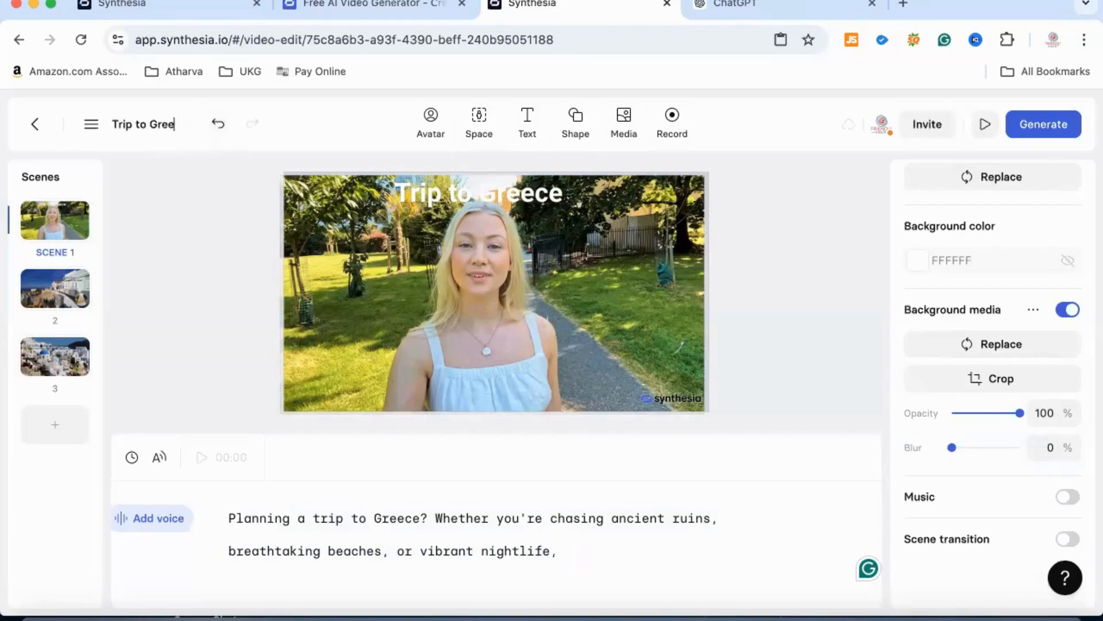
type("ce")
left_click(604, 291)
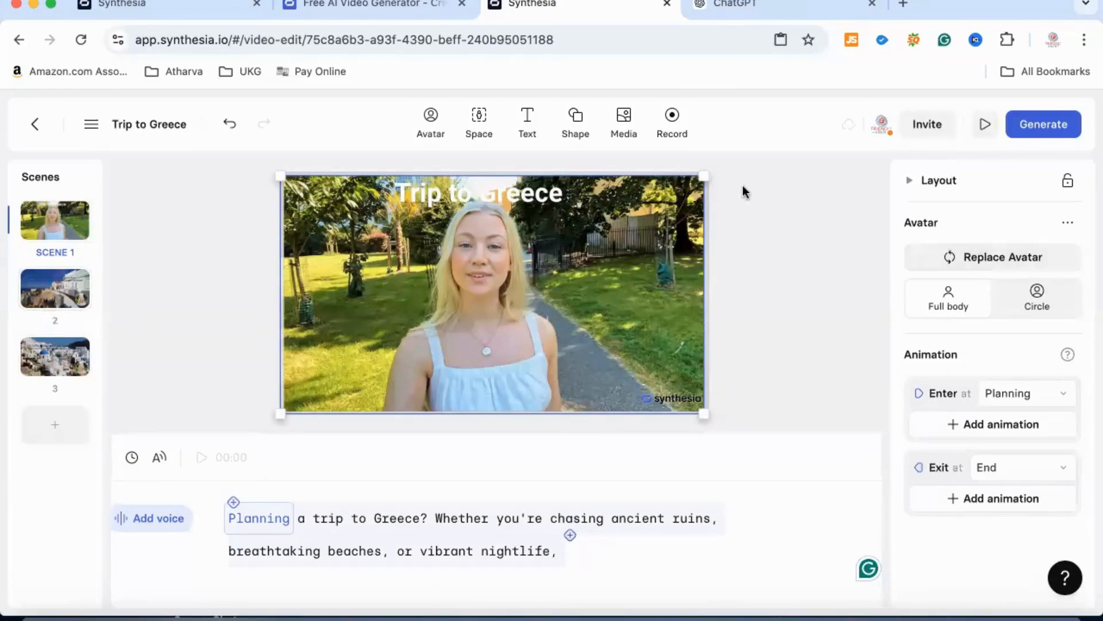
- Assign Ada as the speaker for scene 1's script
left_click(1051, 136)
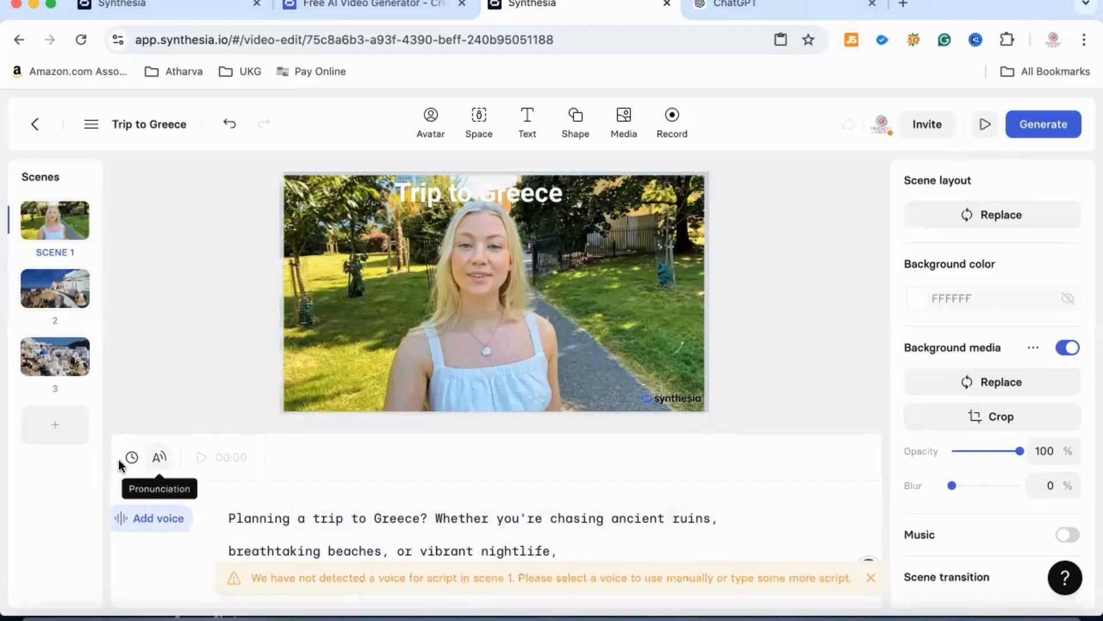
left_click(51, 217)
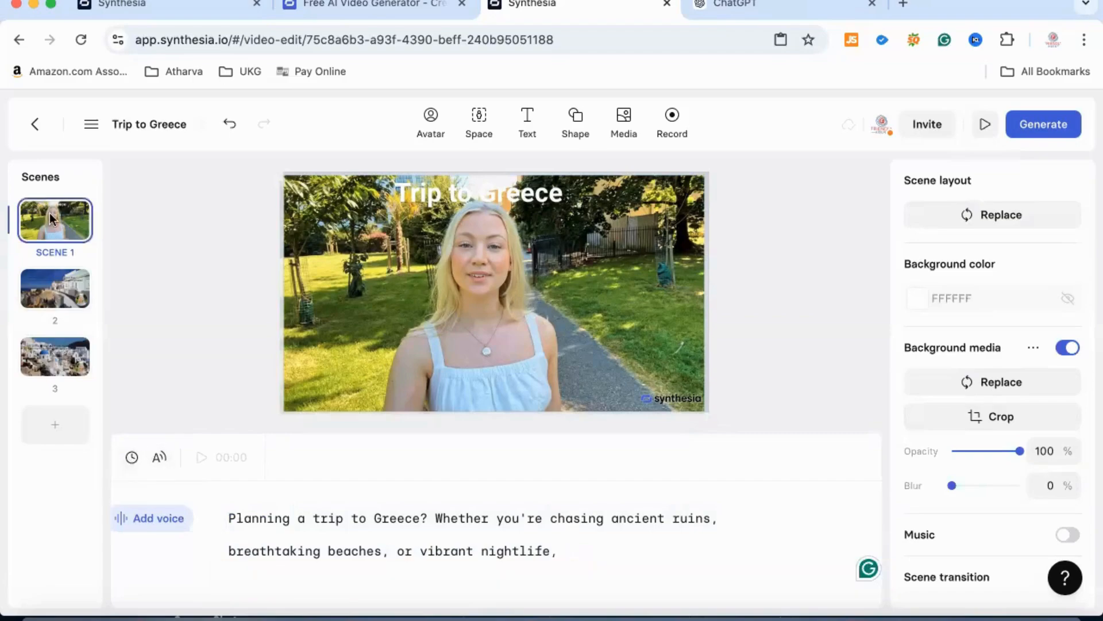
left_click(485, 258)
left_click(201, 459)
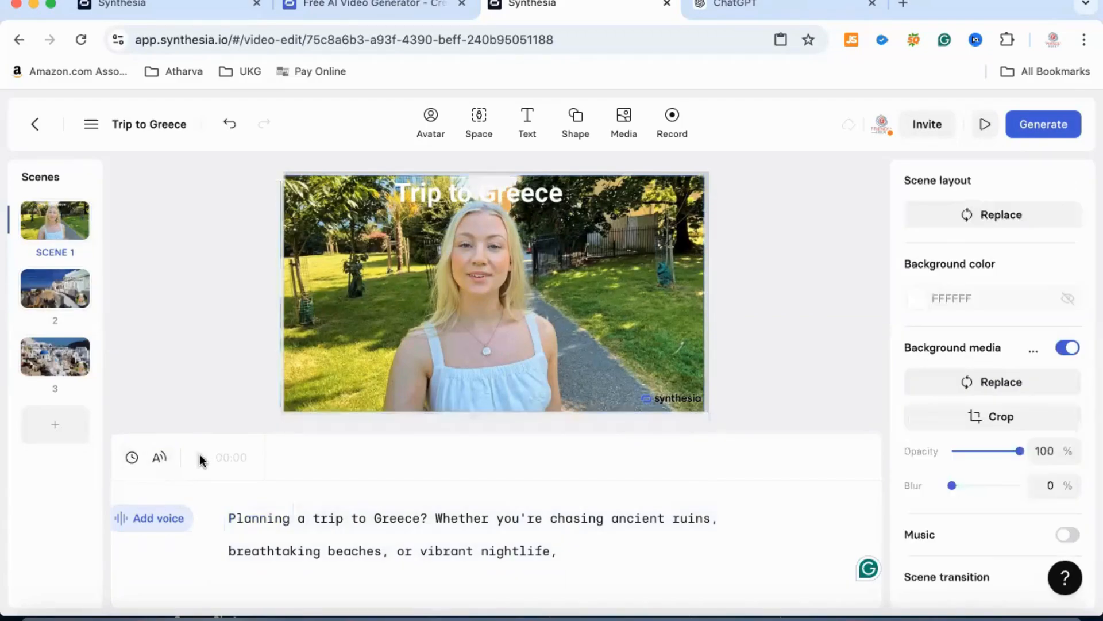
left_click(168, 524)
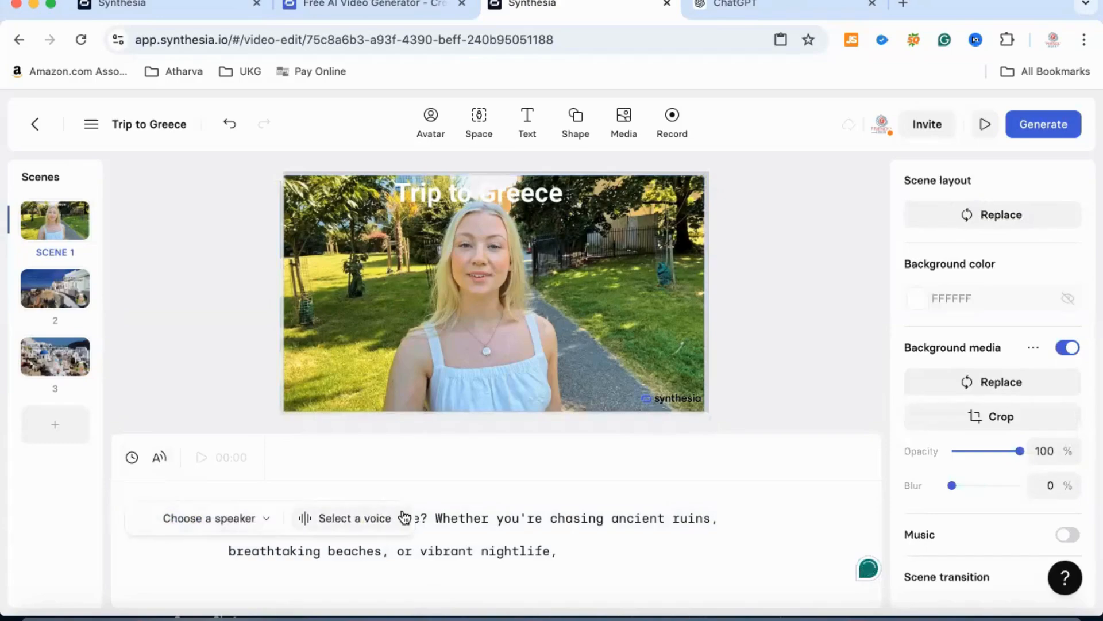
left_click(147, 525)
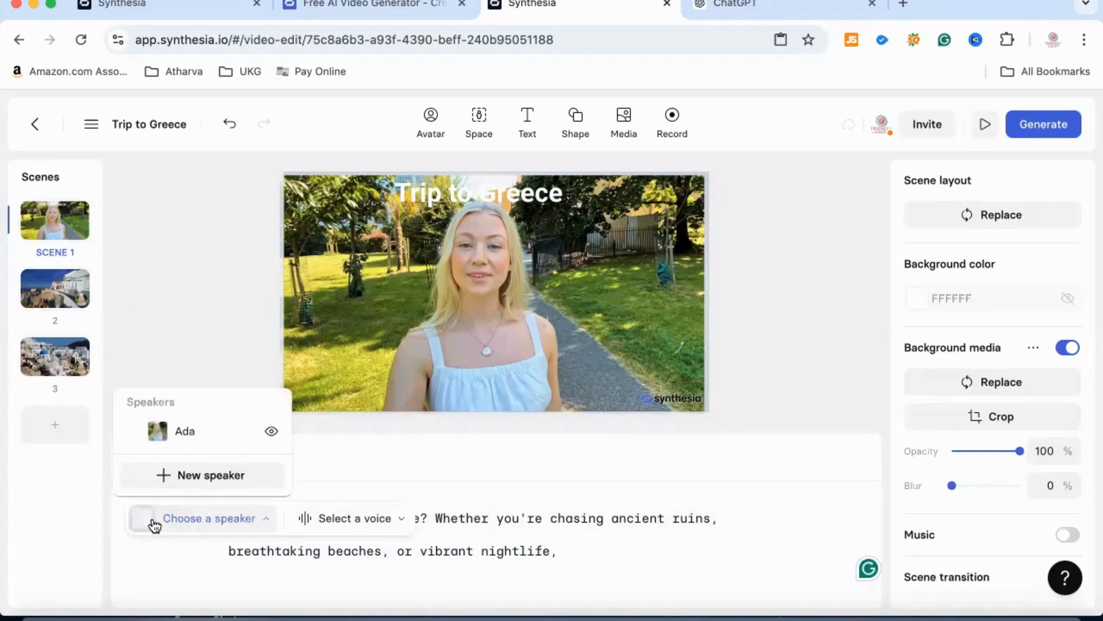
left_click(175, 431)
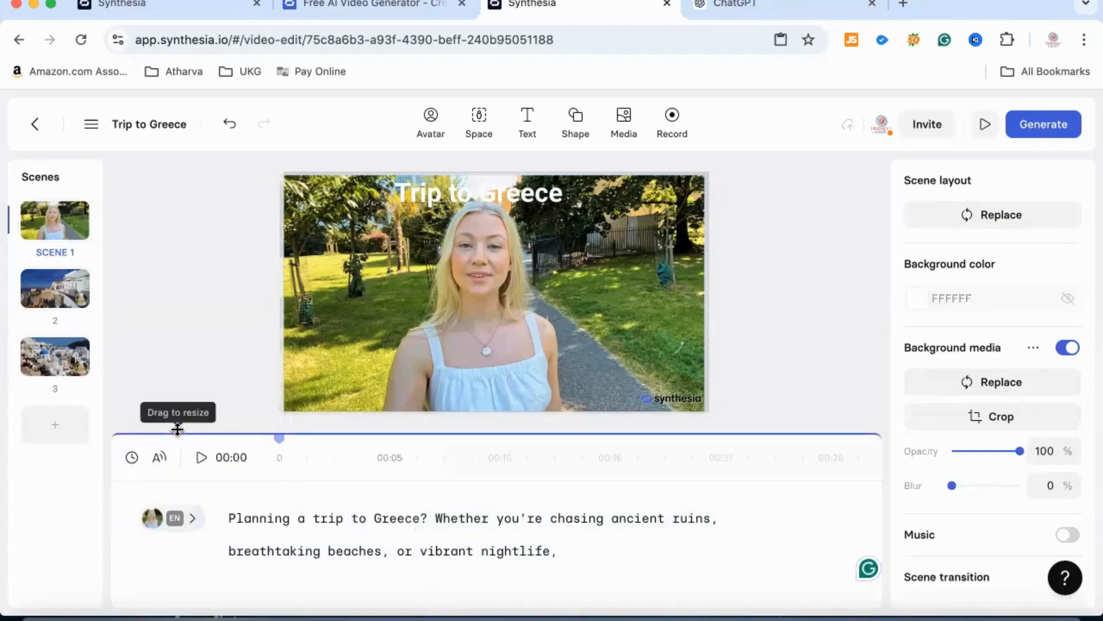
- Preview the EN-US voices Natural 2, Chat, Friendly and Natural 4 for scene 1's speaker, and check the list of voice languages
left_click(208, 520)
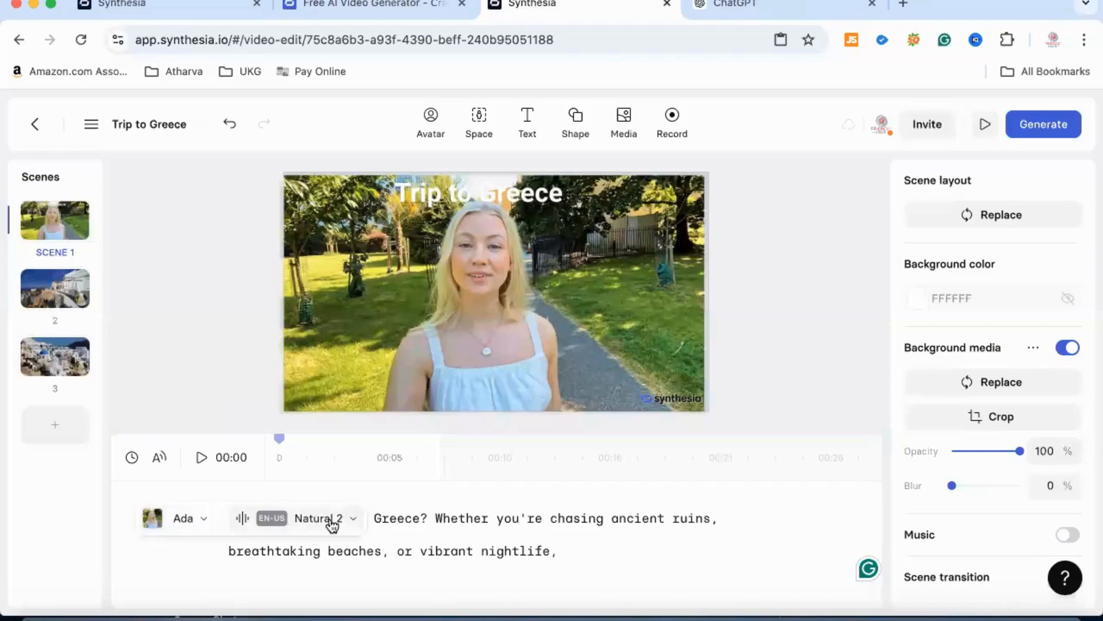
left_click(193, 371)
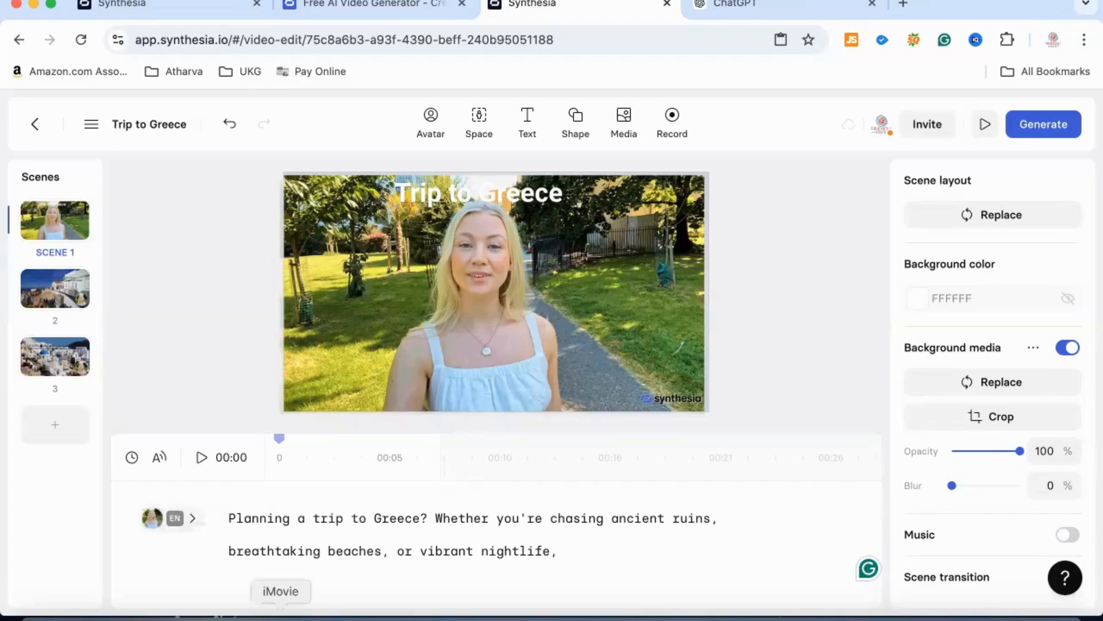
mouse_move(157, 525)
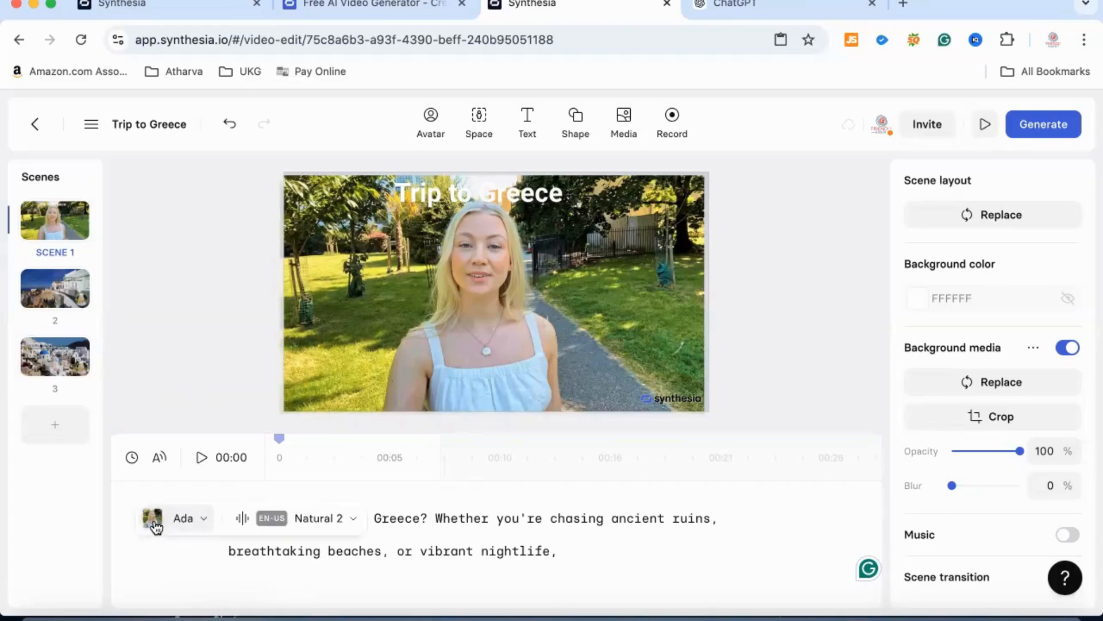
left_click(206, 521)
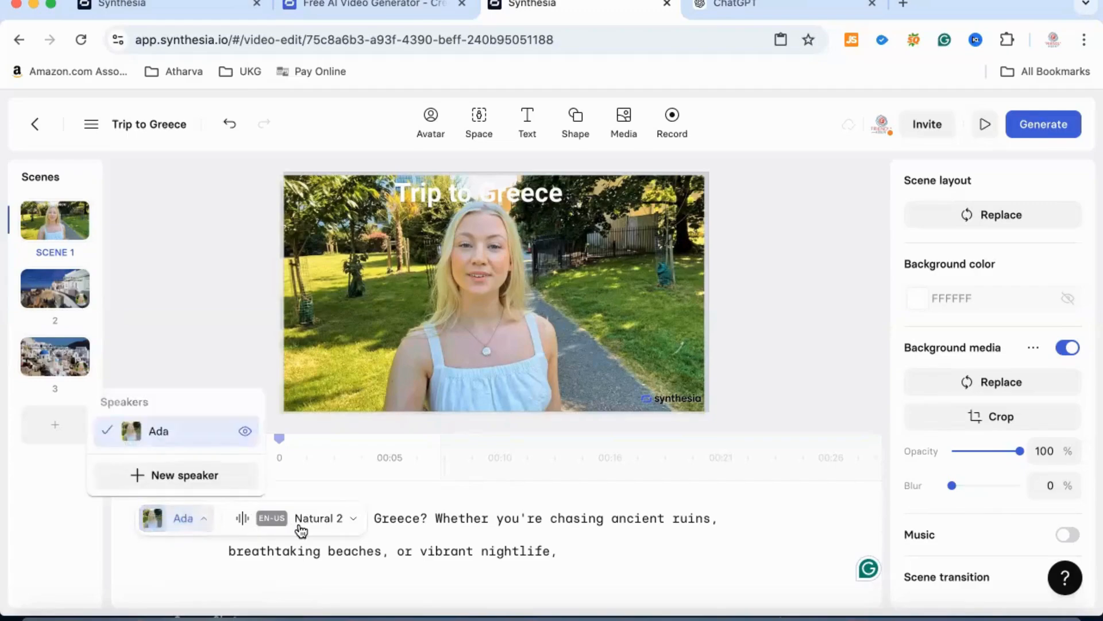
left_click(355, 520)
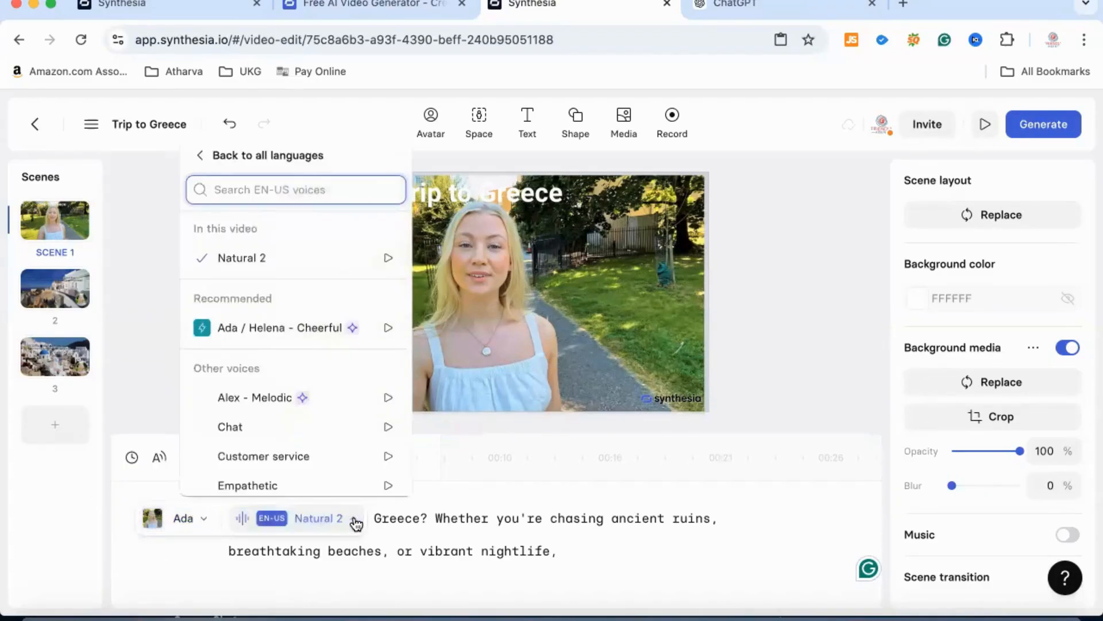
left_click(389, 260)
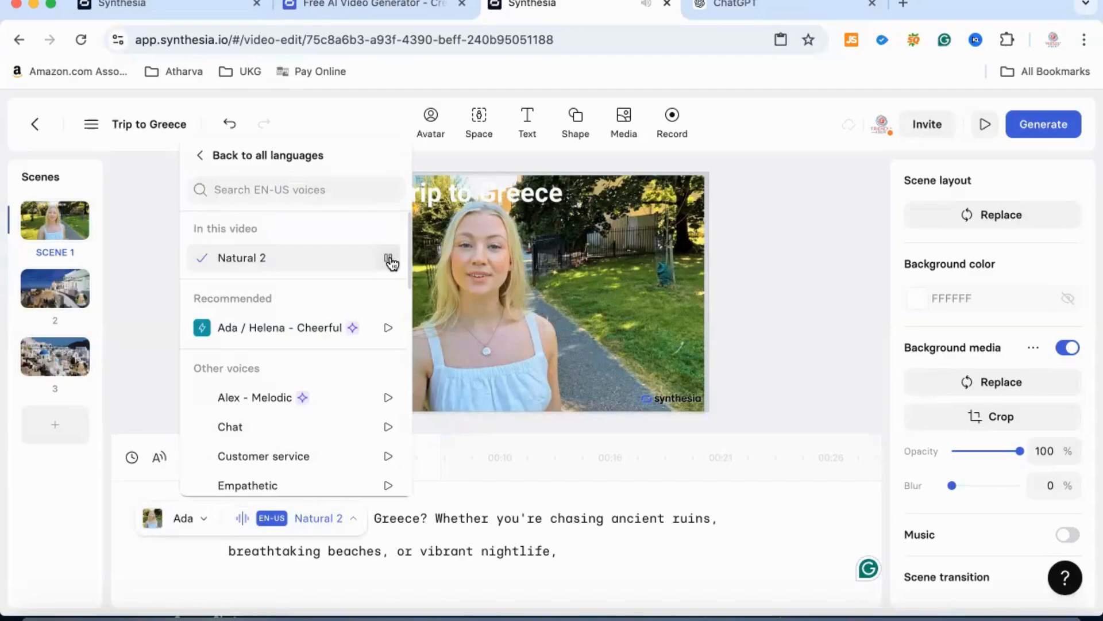
left_click(389, 429)
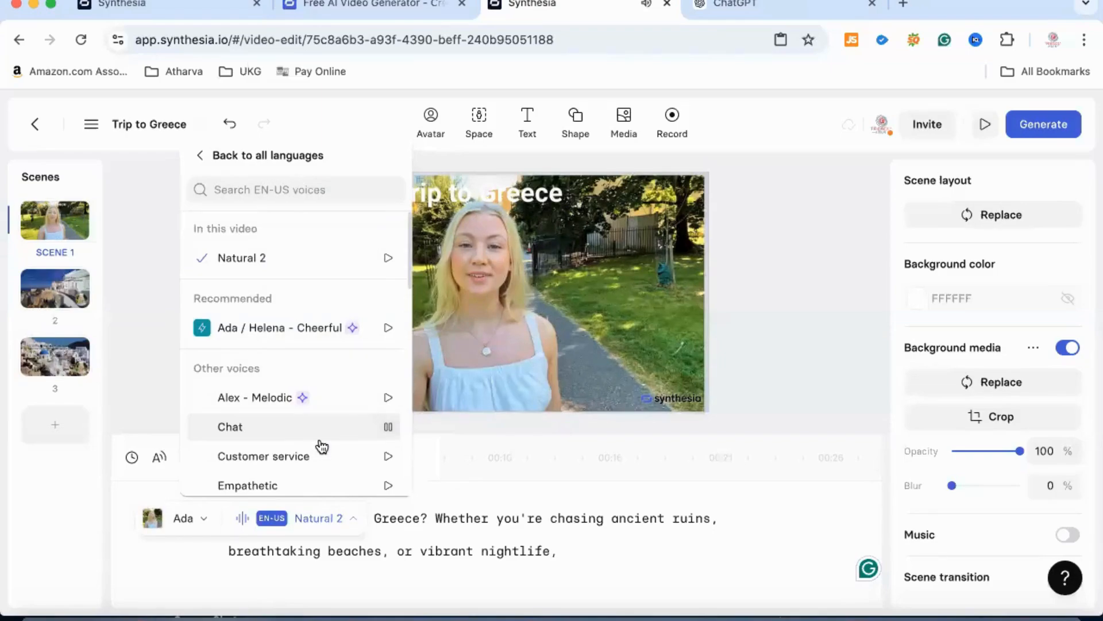
scroll(321, 446, "down", 4)
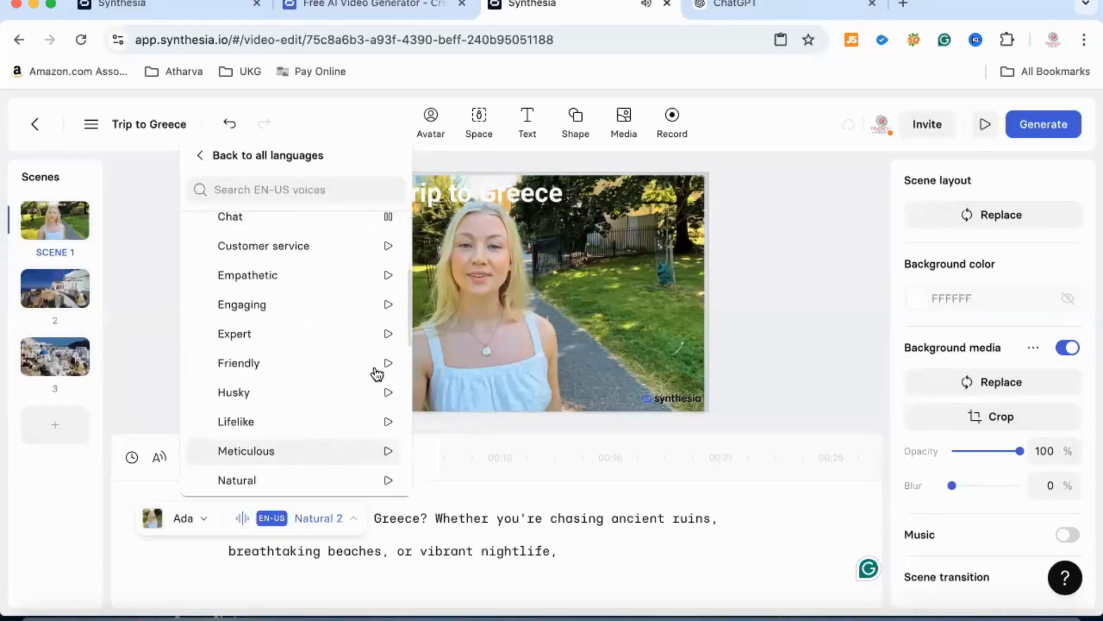
left_click(389, 365)
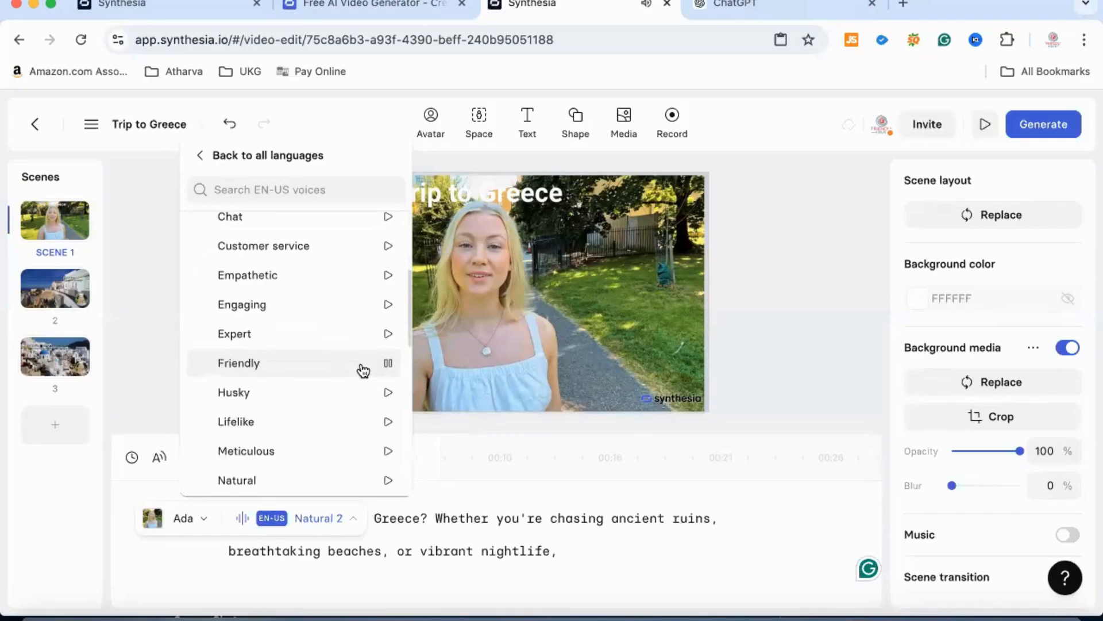
scroll(364, 371, "down", 5)
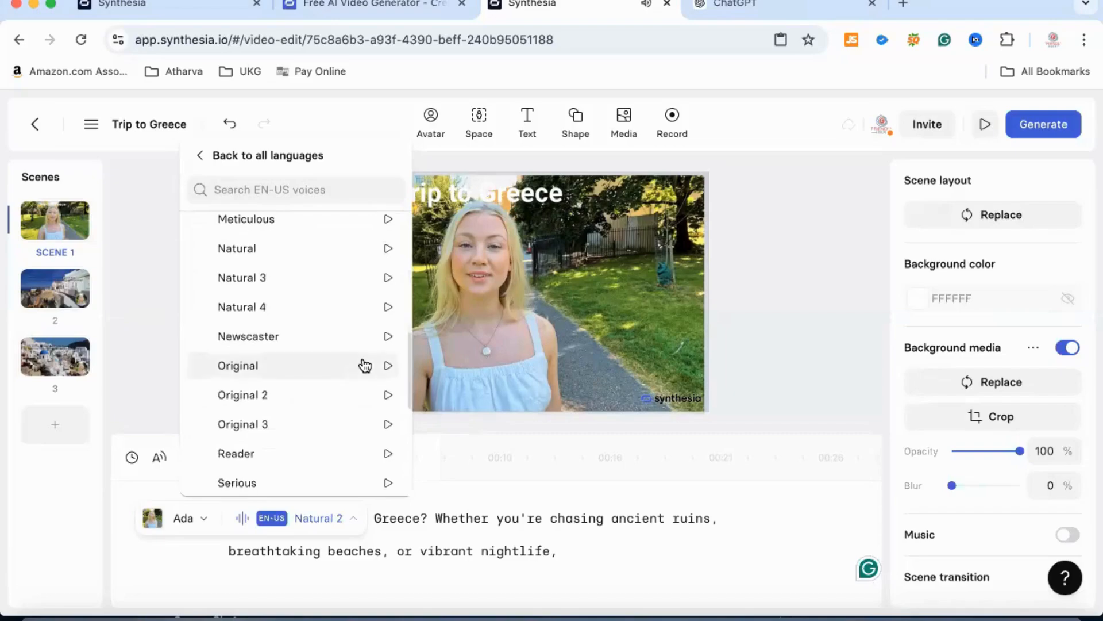
left_click(389, 307)
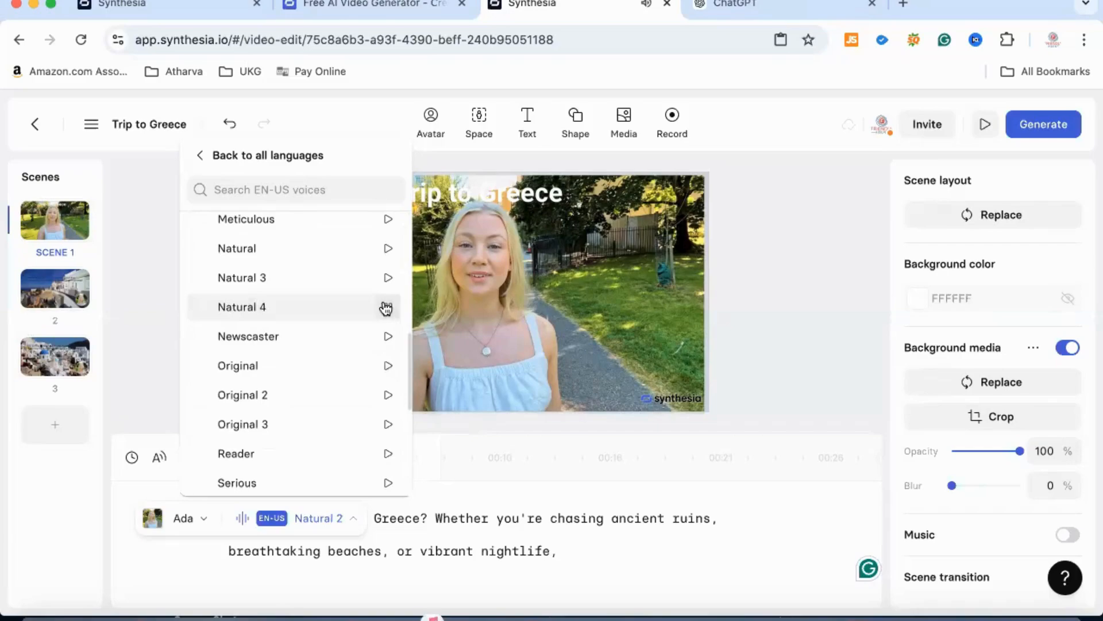
left_click(196, 157)
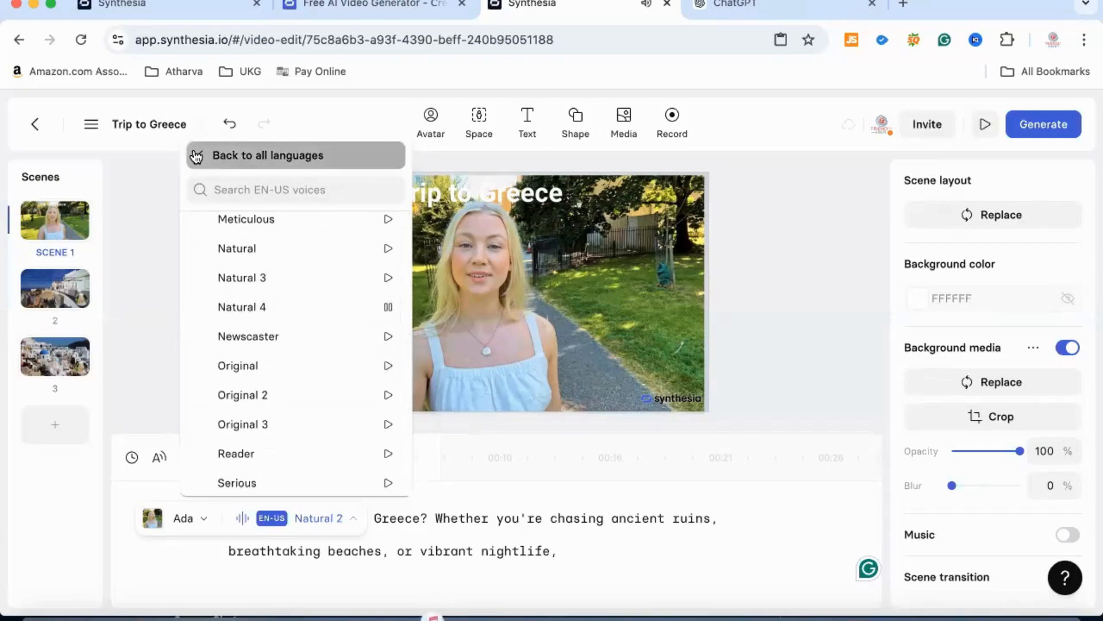
left_click(154, 260)
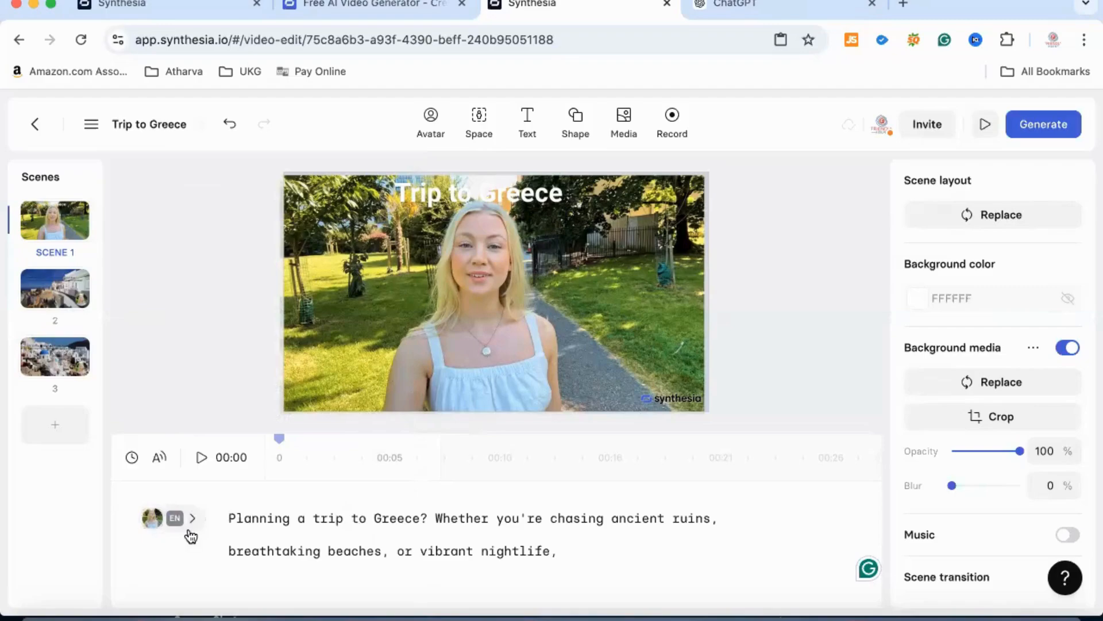
- Assign Ada as the speaker for scene 2's script about the perfect 7-day itinerary
left_click(1050, 135)
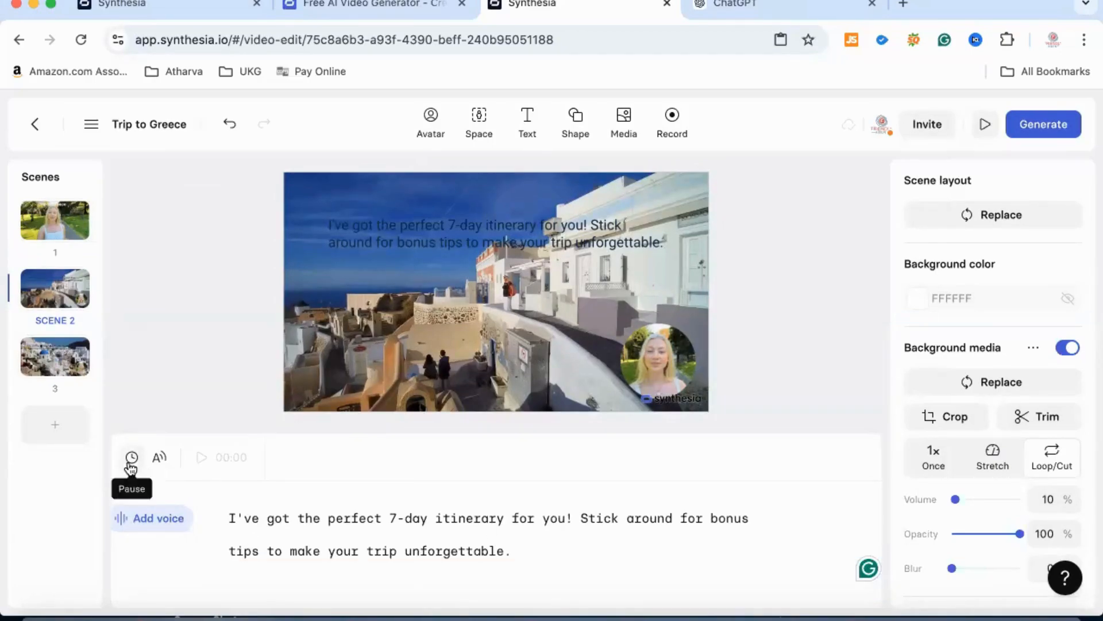
left_click(121, 521)
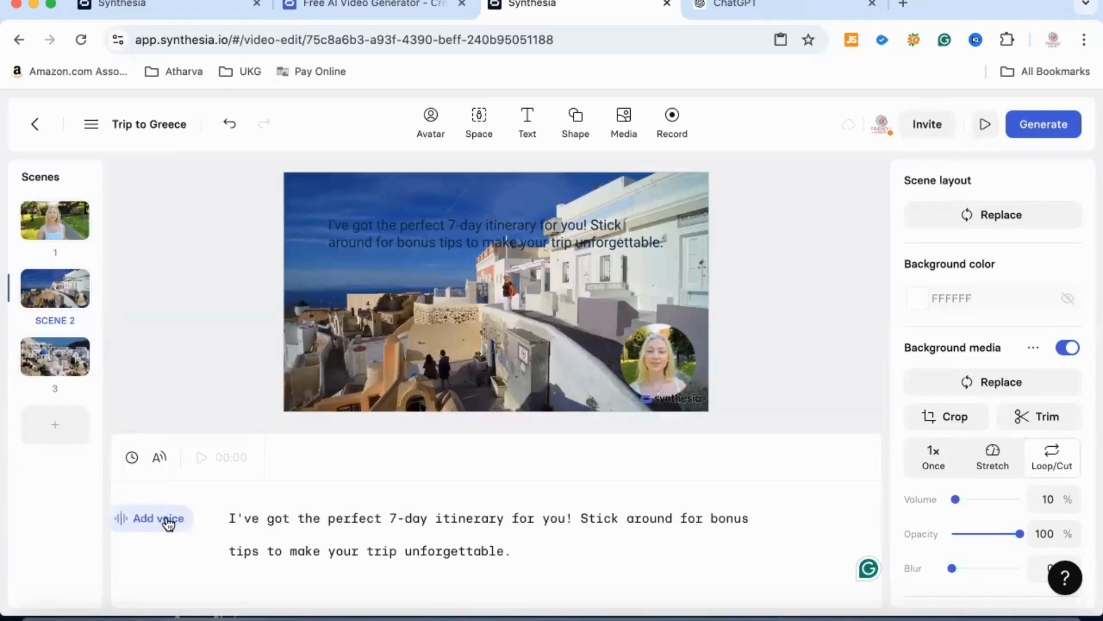
left_click(165, 521)
left_click(271, 518)
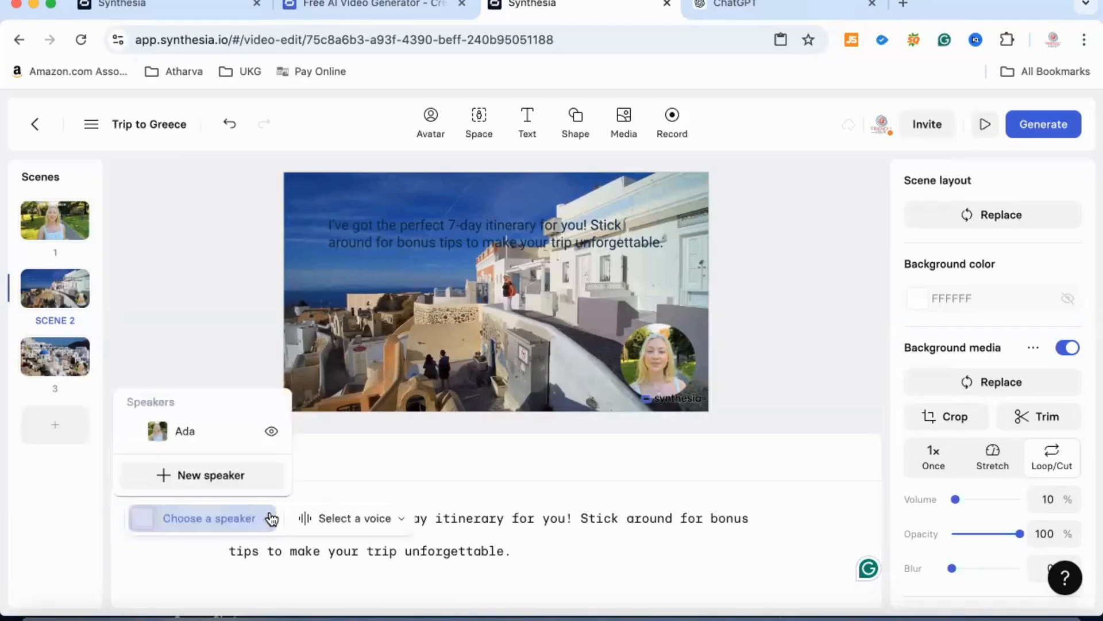
left_click(215, 434)
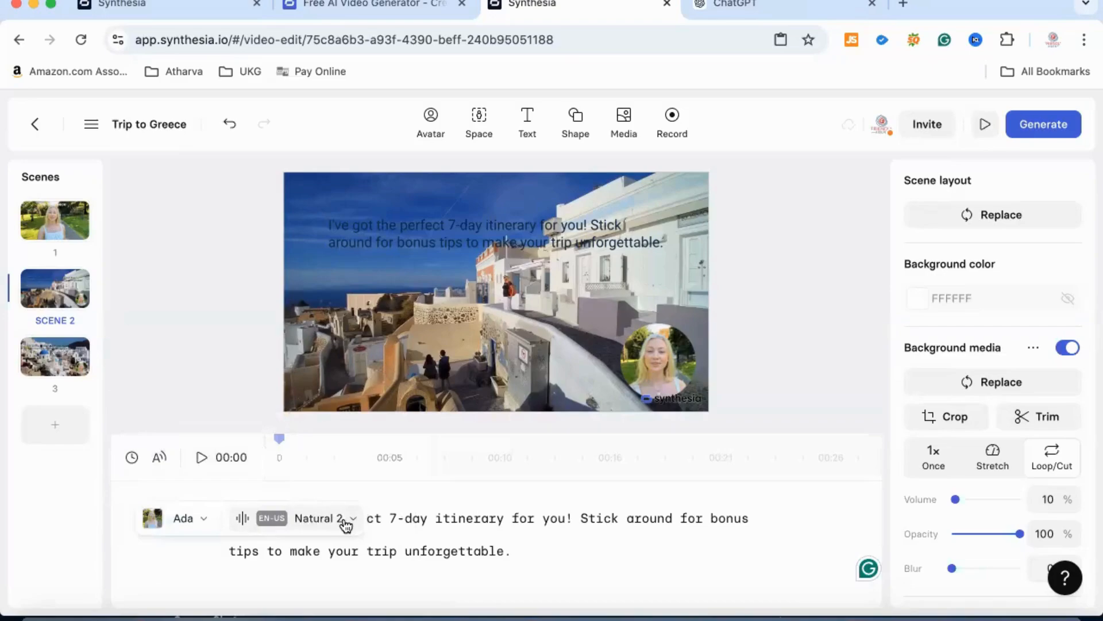
- Assign Ada as the speaker for scene 3's welcome script
left_click(69, 369)
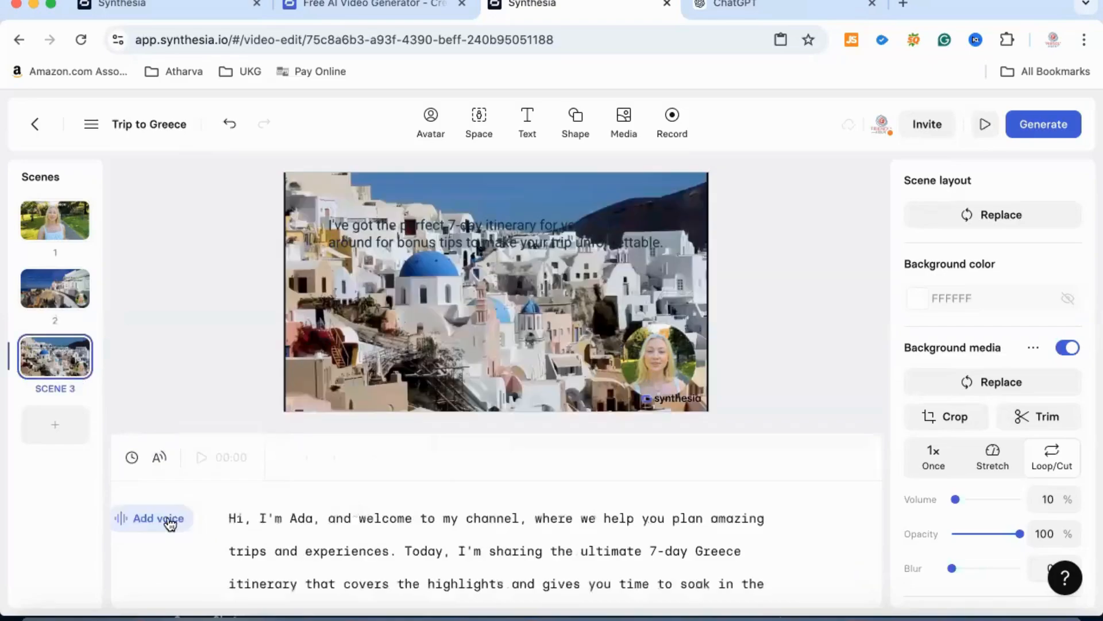
left_click(168, 523)
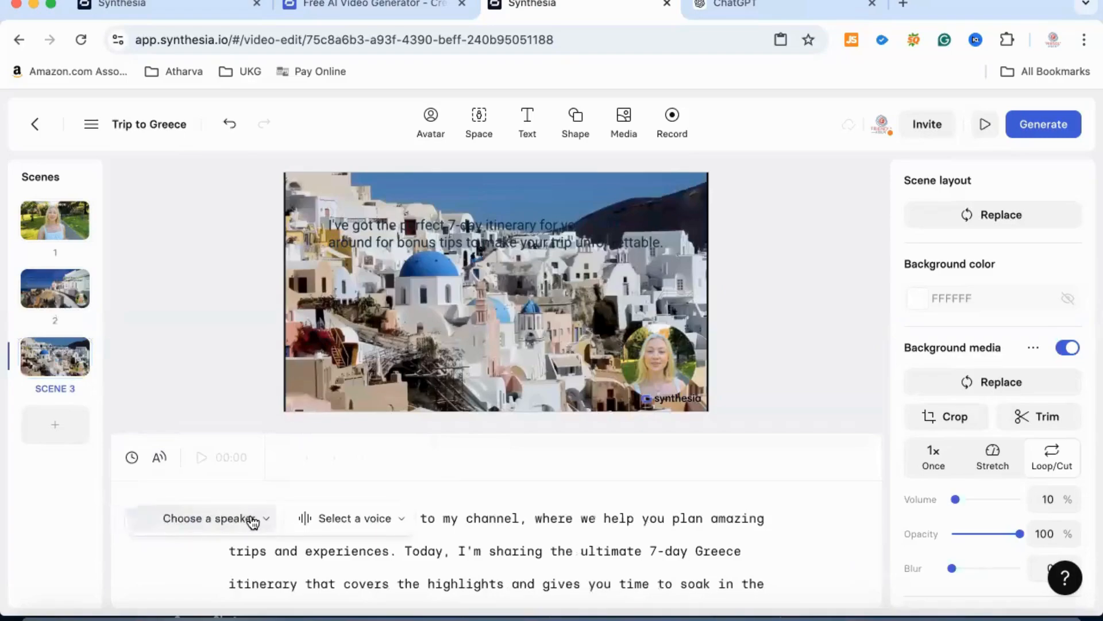
left_click(248, 519)
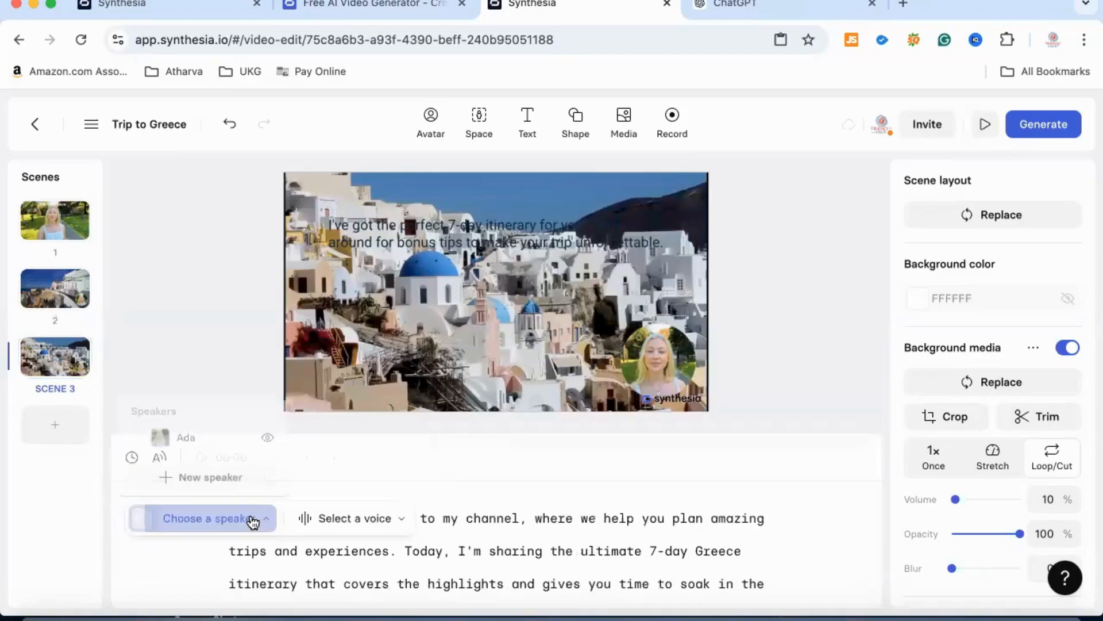
left_click(195, 432)
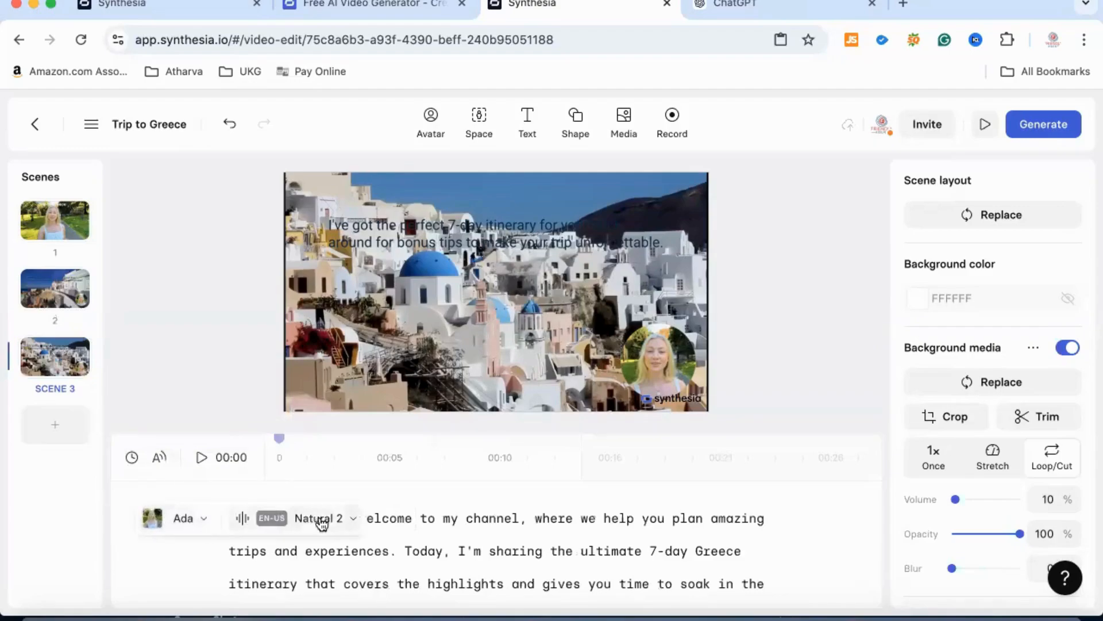
- Generate the "Trip to Greece" video with burned-in captions left on
left_click(1044, 126)
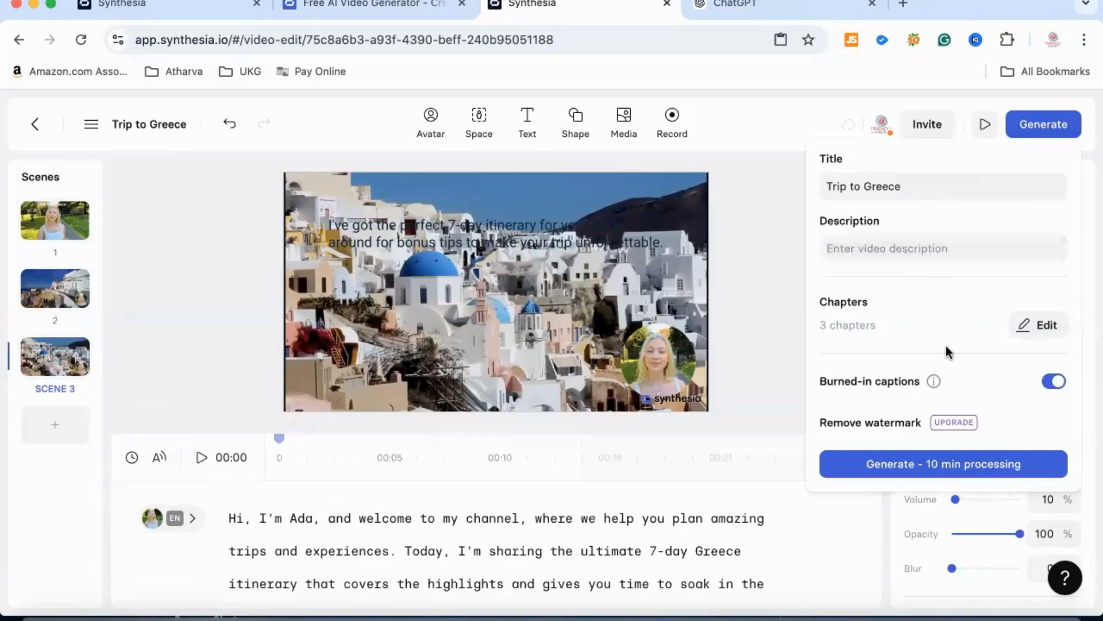
left_click(900, 464)
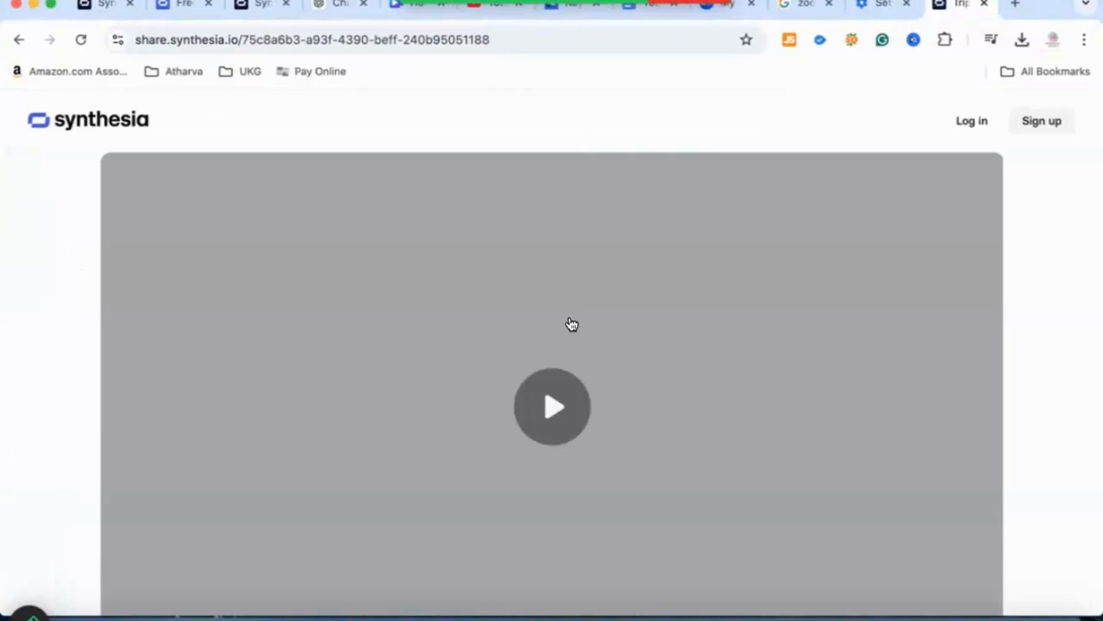
- Play back the generated "Trip to Greece" video on its share page at 80% browser zoom, pausing it, and check playback on its Synthesia video page
left_click(553, 407)
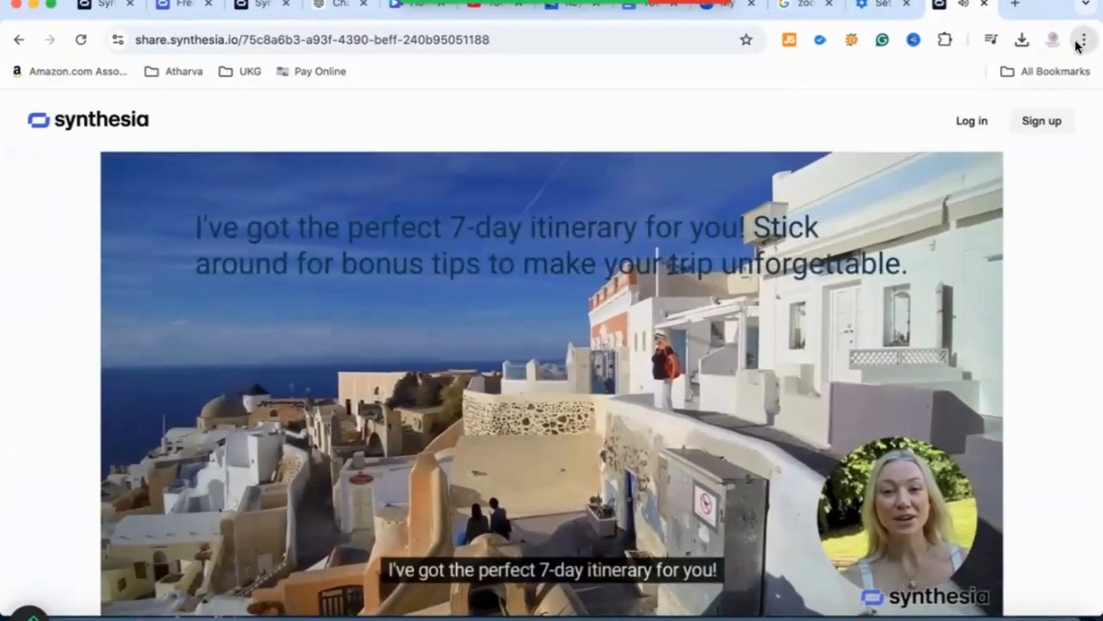
left_click(1082, 41)
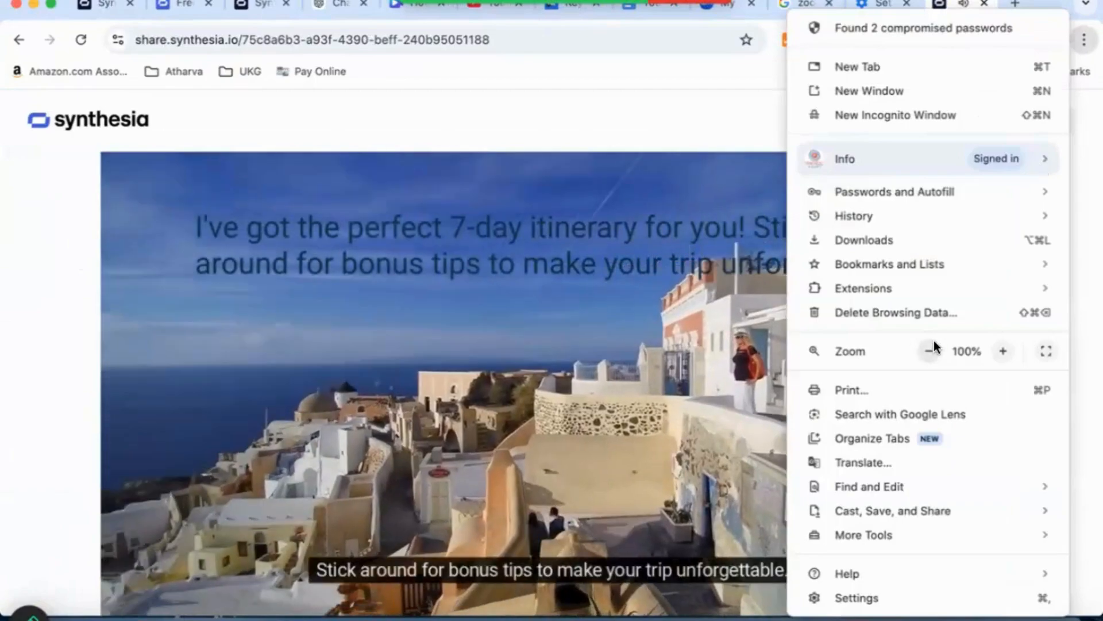
left_click(931, 347)
left_click(930, 348)
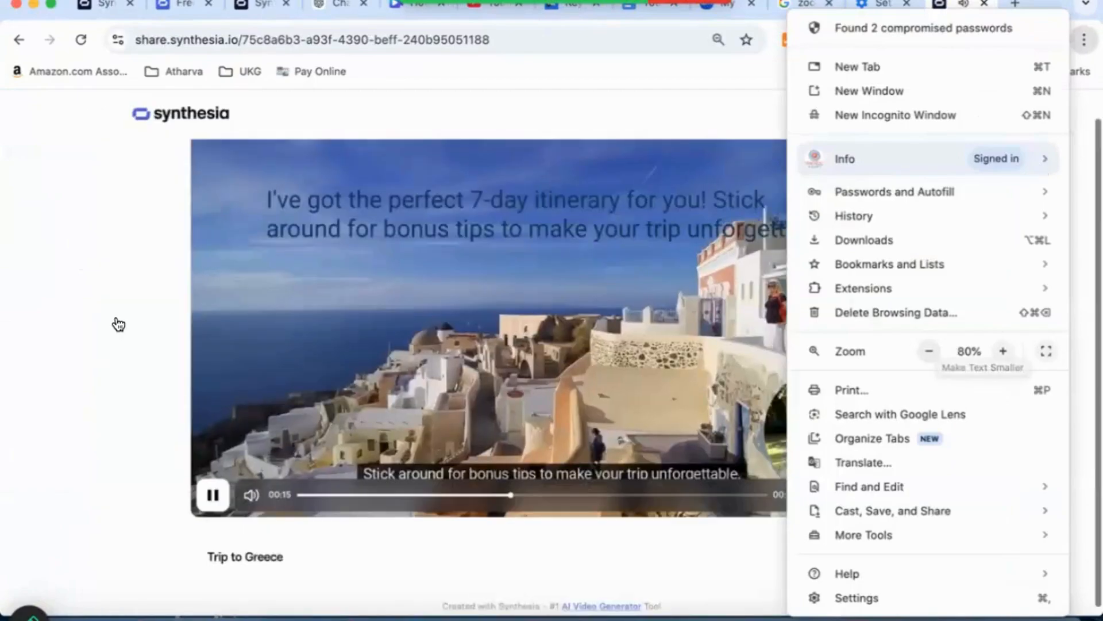
left_click(136, 337)
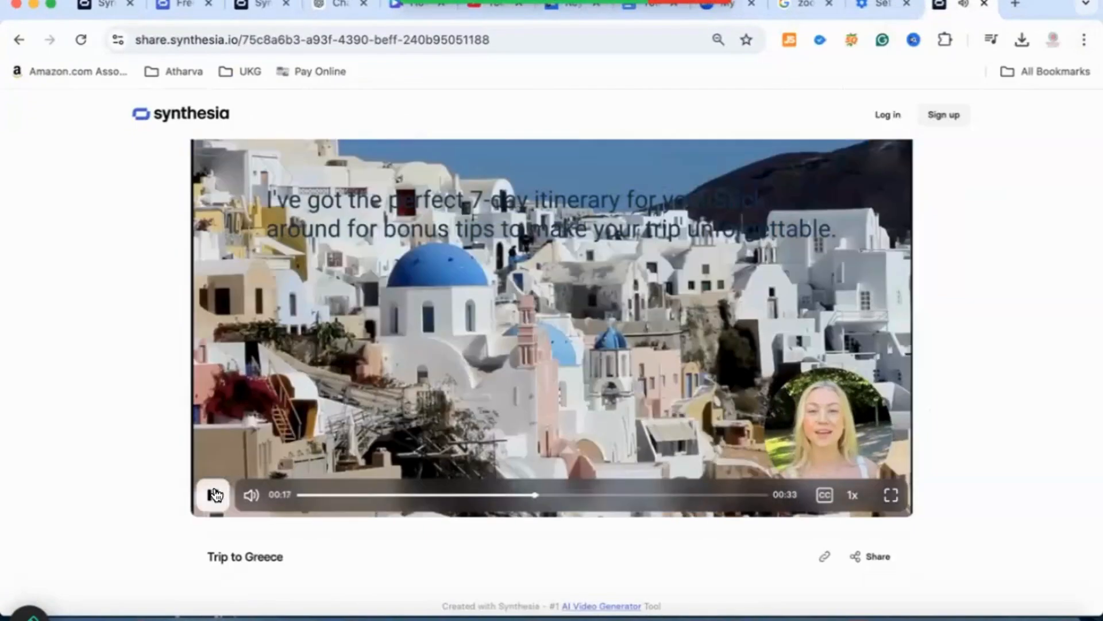
left_click(214, 494)
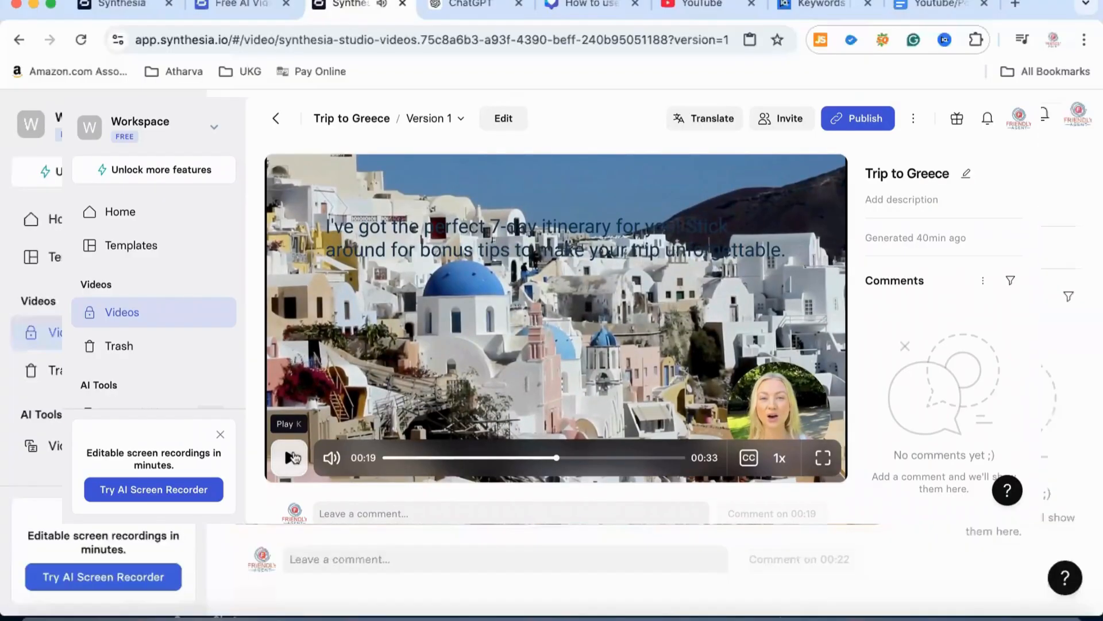
left_click(293, 457)
left_click(293, 456)
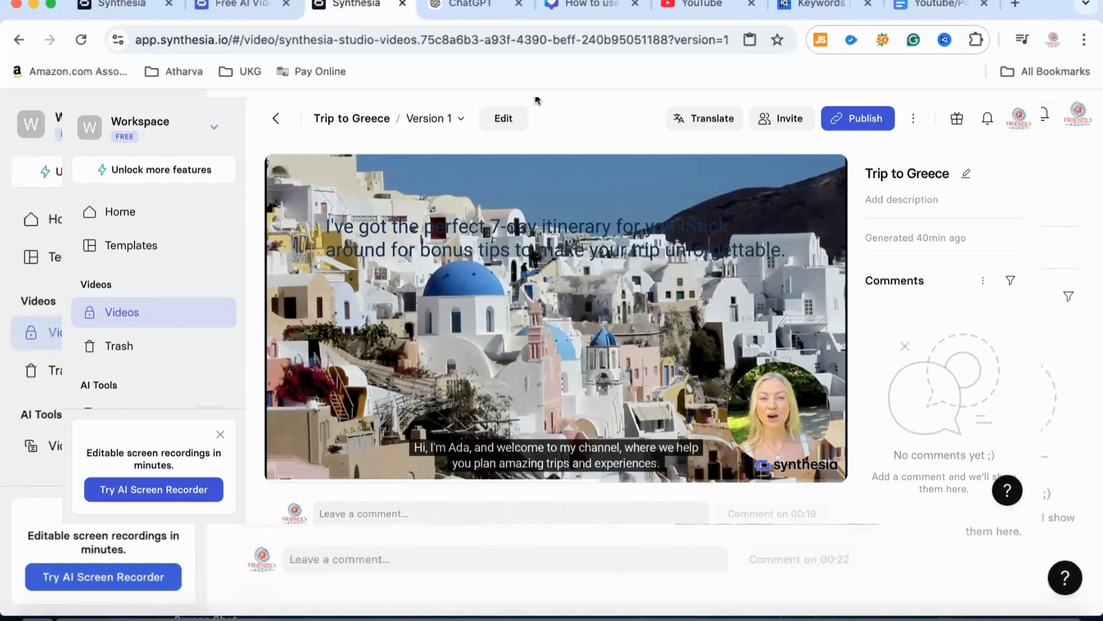